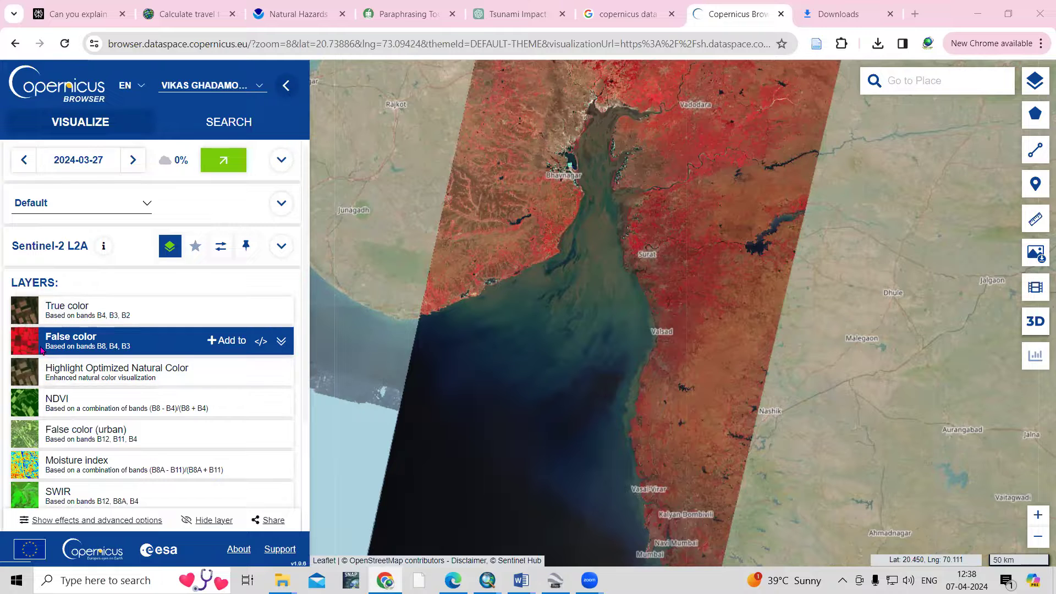
# Display the NDVI layer for the Gujarat coast image, then return to the Google results tab.
pyautogui.click(135, 410)
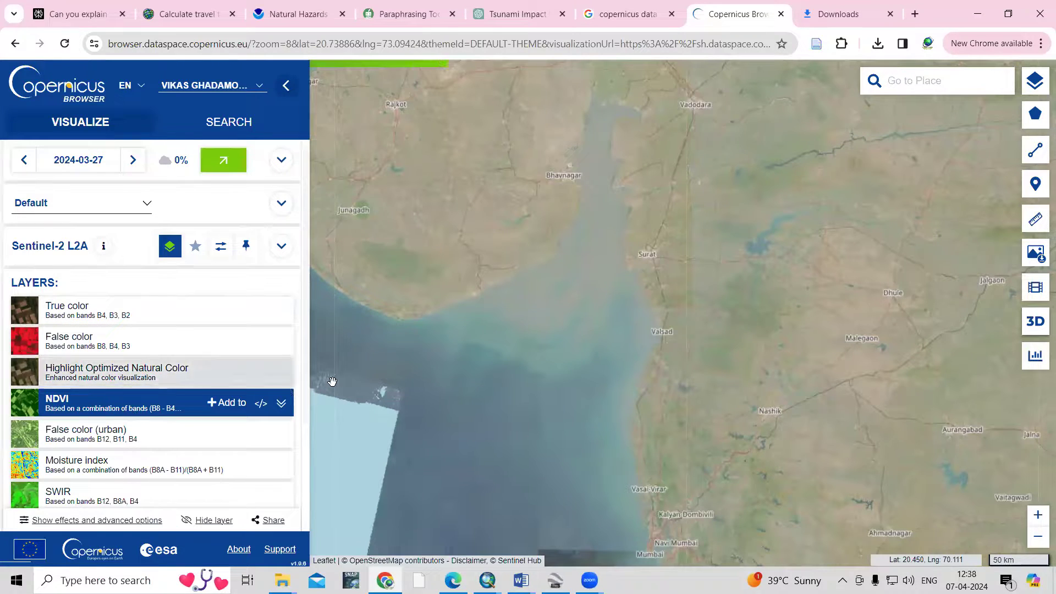
pyautogui.scroll(-1, 86, 394)
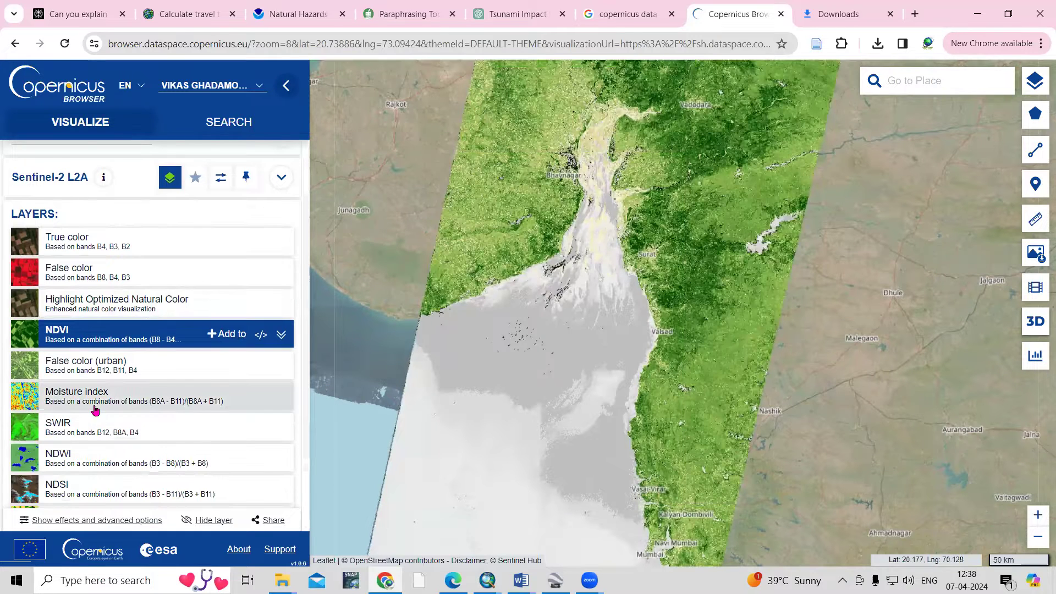
pyautogui.scroll(-1, 137, 406)
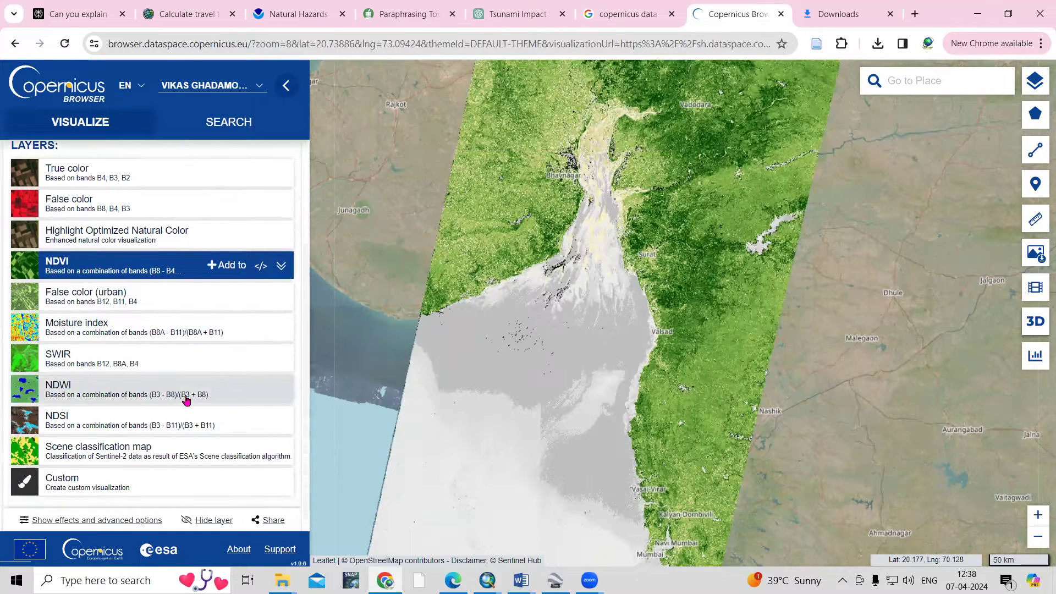
pyautogui.scroll(-1, 77, 463)
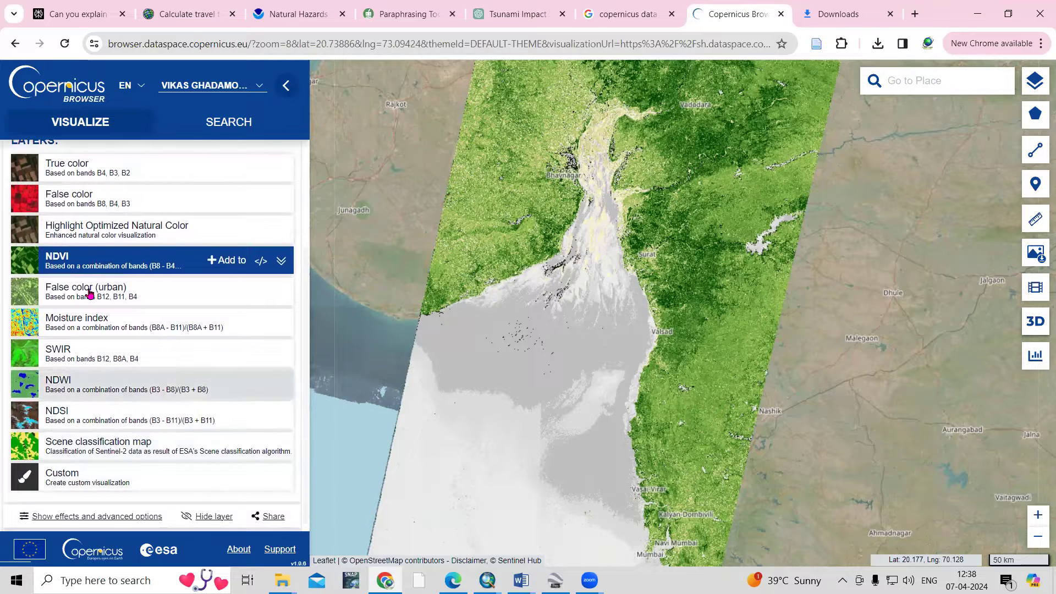
pyautogui.scroll(3, 96, 356)
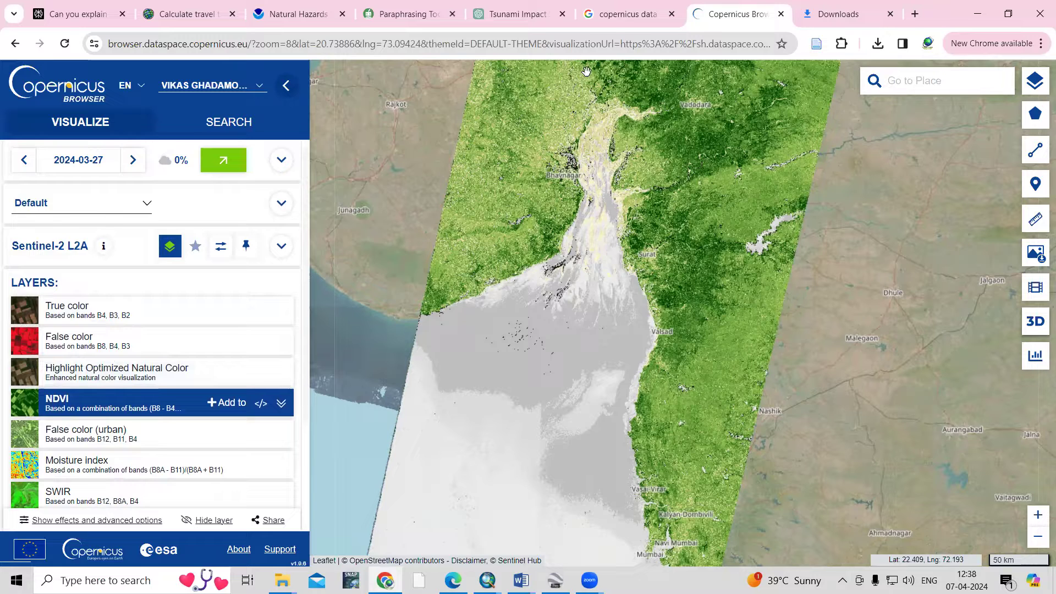
pyautogui.hotkey('ctrl', 'shift', 'Tab')
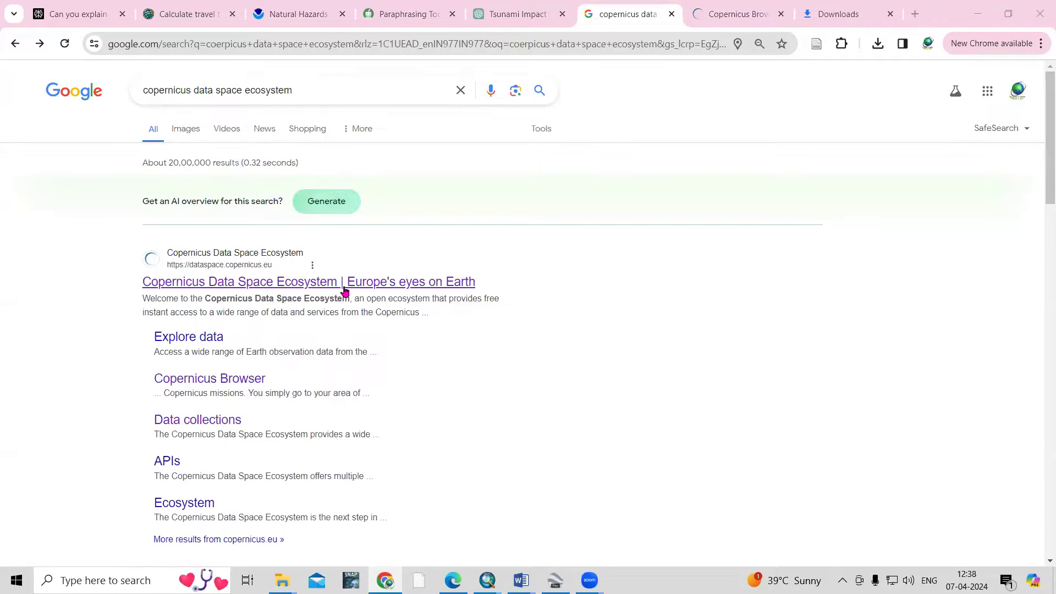
# Open the Copernicus Data Space Ecosystem homepage from the Google search result.
pyautogui.click(279, 287)
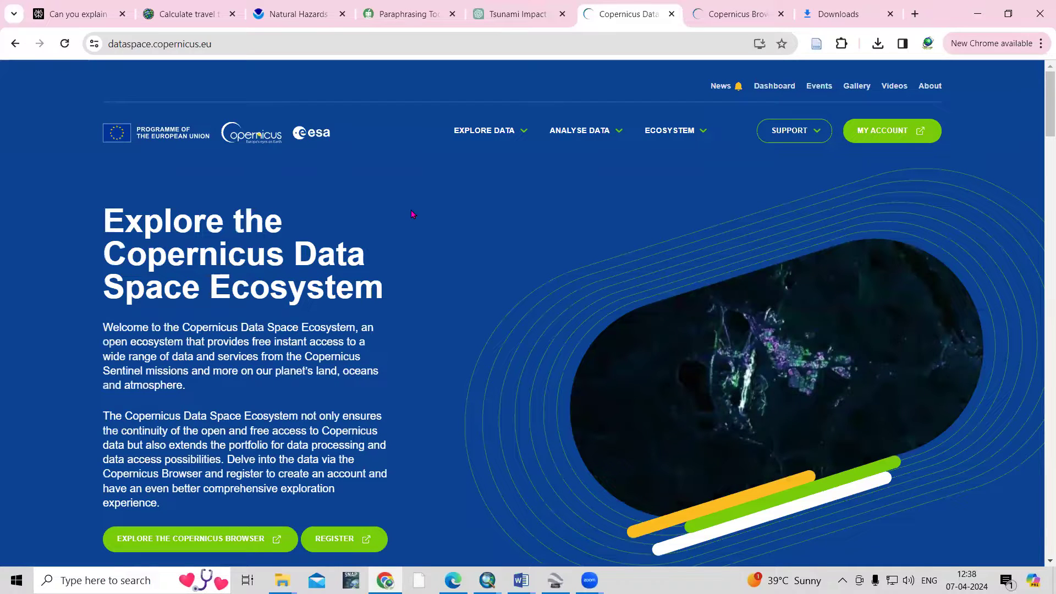
# Launch Copernicus Browser from the Copernicus Data Space Ecosystem homepage.
pyautogui.scroll(-1, 414, 215)
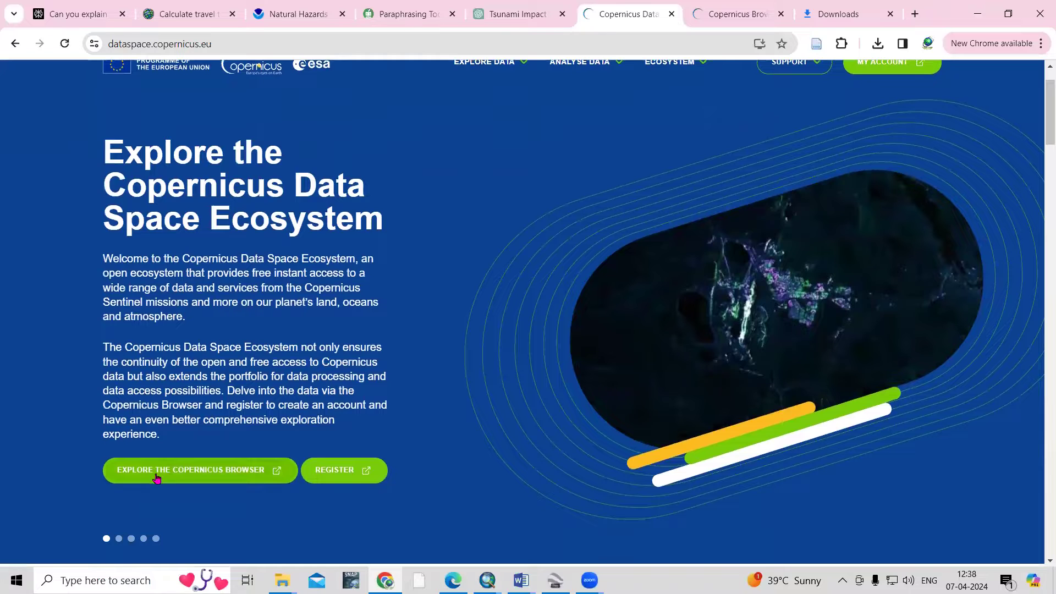
pyautogui.click(220, 481)
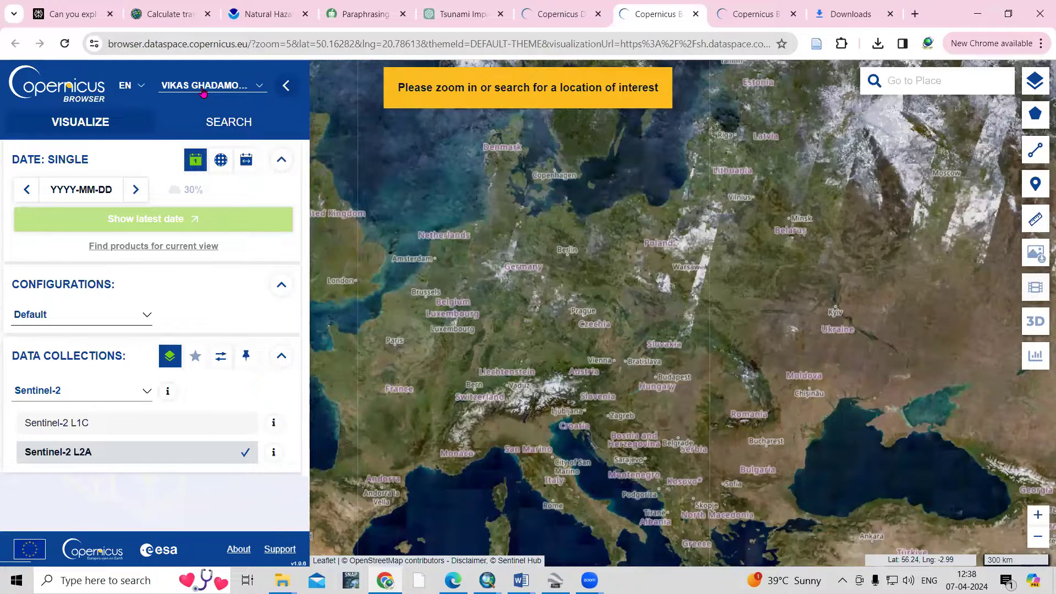
pyautogui.click(240, 90)
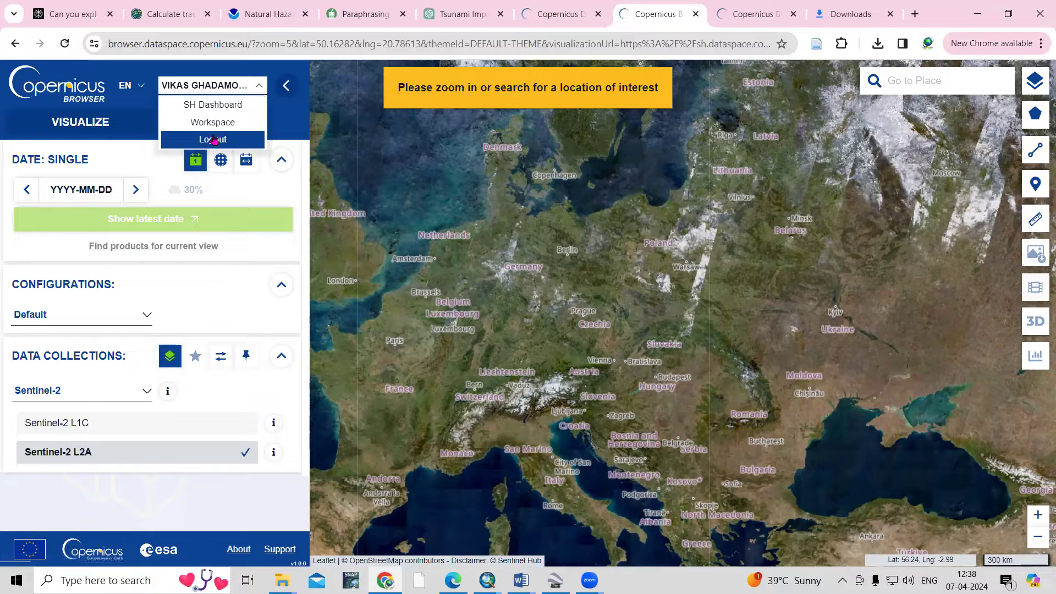
pyautogui.click(214, 87)
pyautogui.click(131, 88)
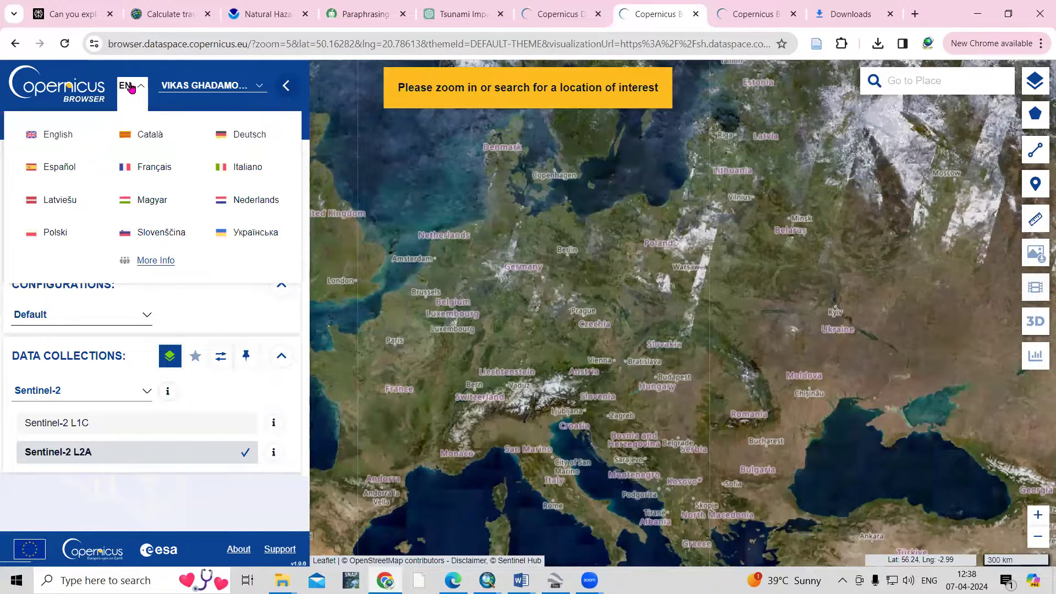
pyautogui.click(205, 84)
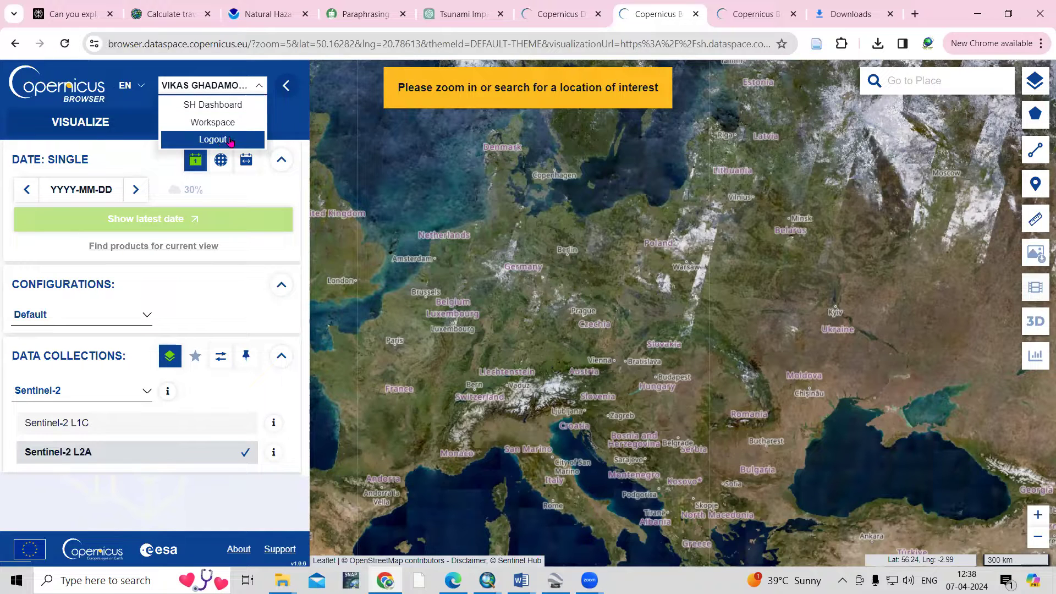
pyautogui.click(289, 123)
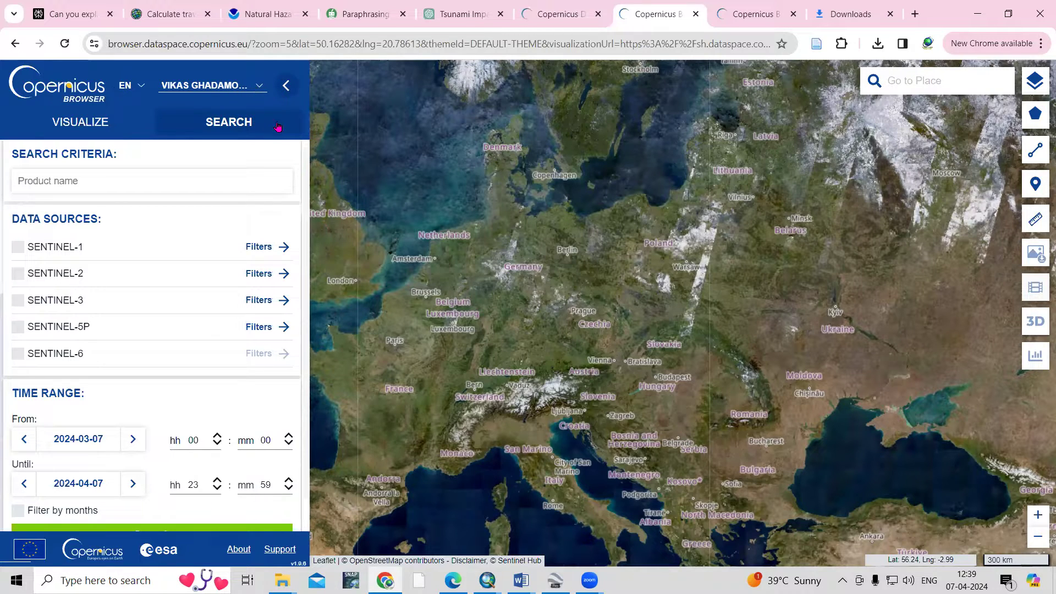
pyautogui.click(83, 123)
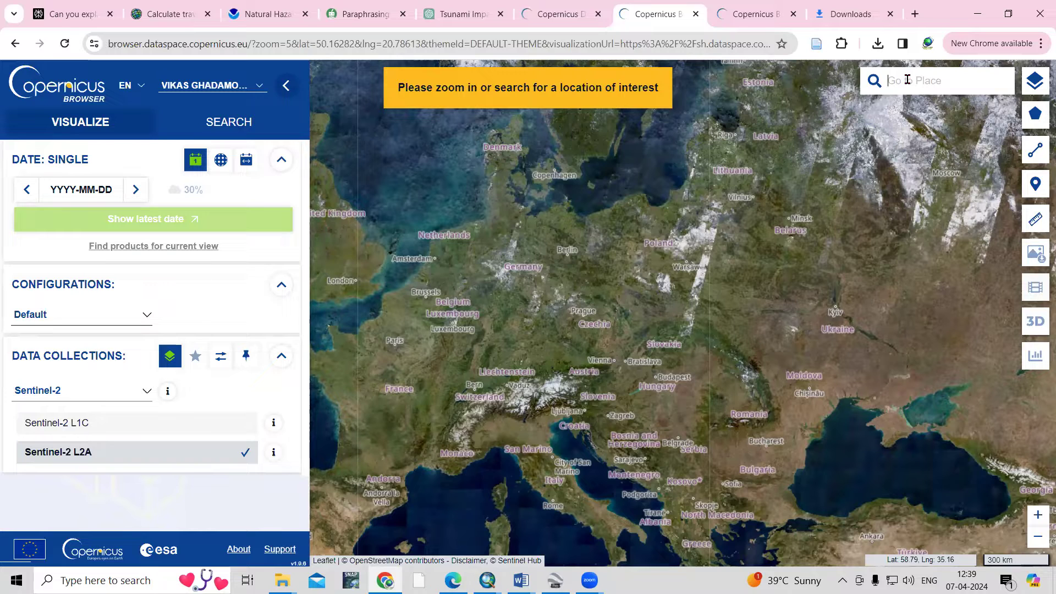
# Go to Mumbai City, India, zoom in, and load the 2024-04-06 Sentinel-2 true color image.
pyautogui.write('mumbai')
pyautogui.click(894, 126)
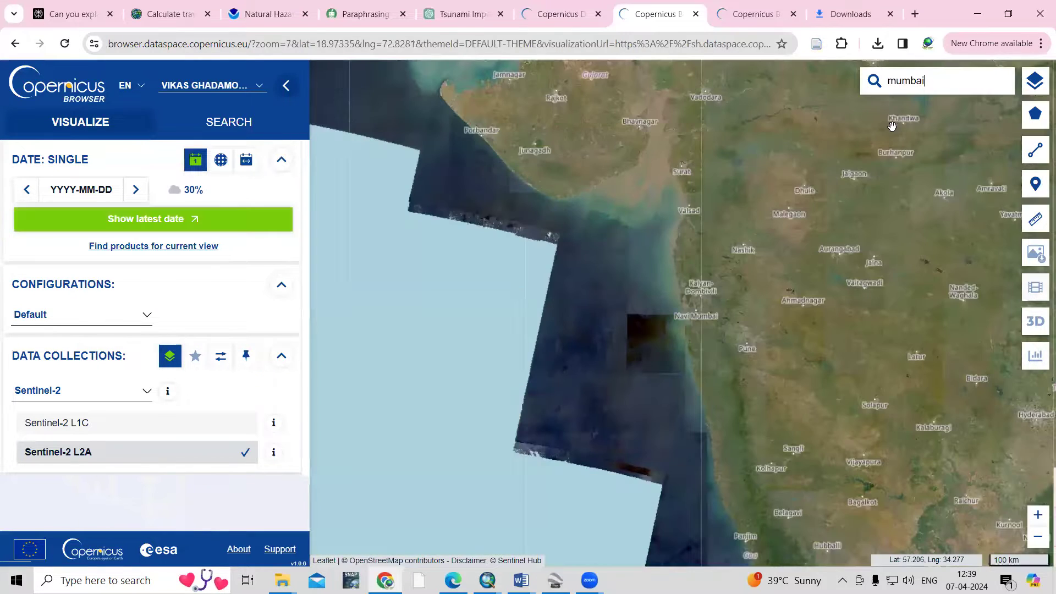
pyautogui.scroll(2, 699, 330)
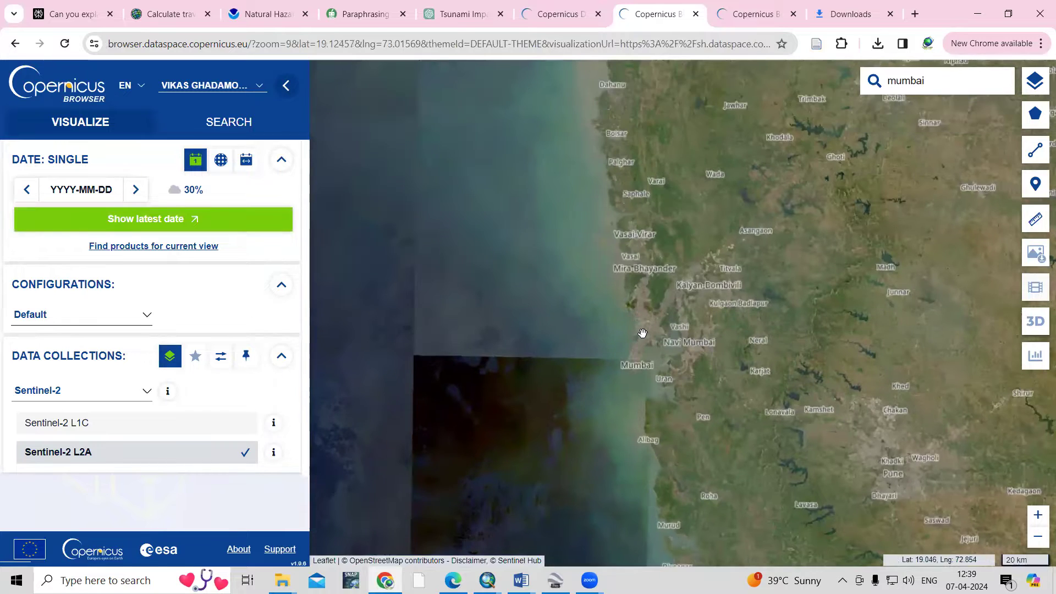
pyautogui.scroll(1, 642, 333)
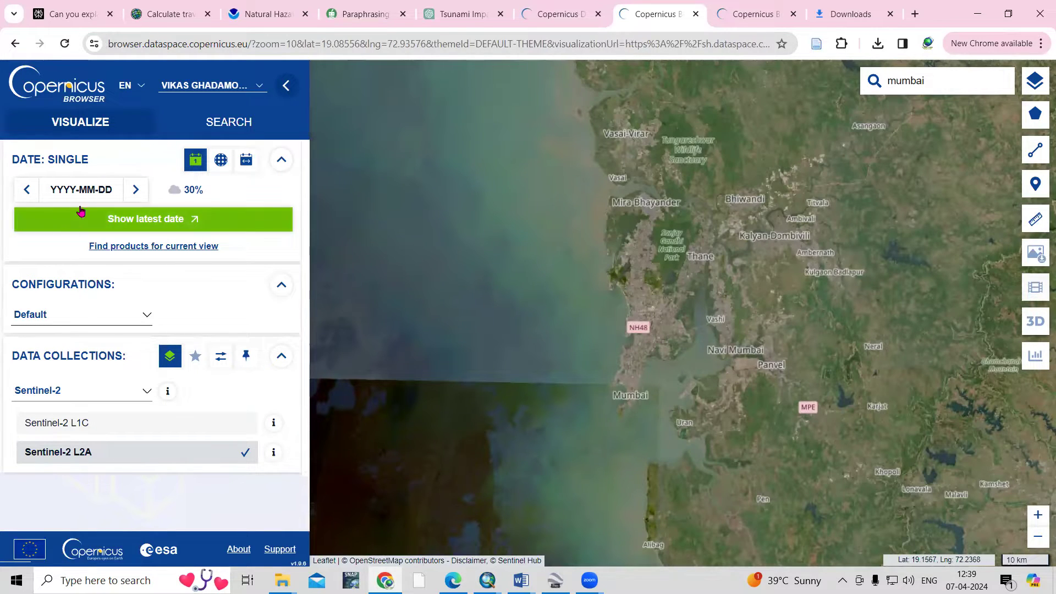
pyautogui.click(133, 190)
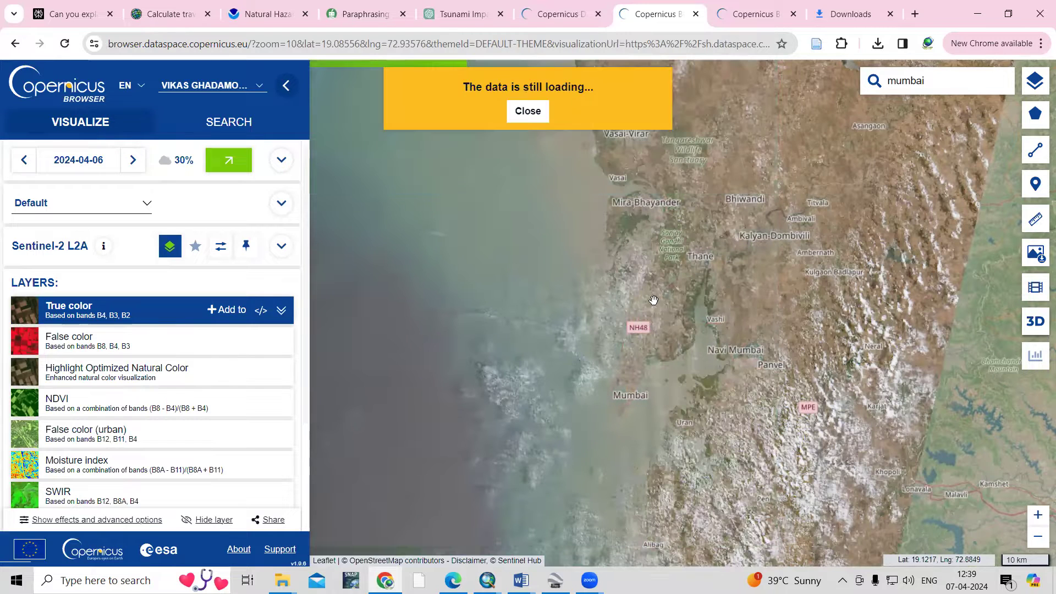
# Recentre the map on Mumbai and show January 2024 in the image date calendar.
pyautogui.moveTo(763, 319); pyautogui.dragTo(760, 287)
pyautogui.moveTo(736, 334); pyautogui.dragTo(739, 390)
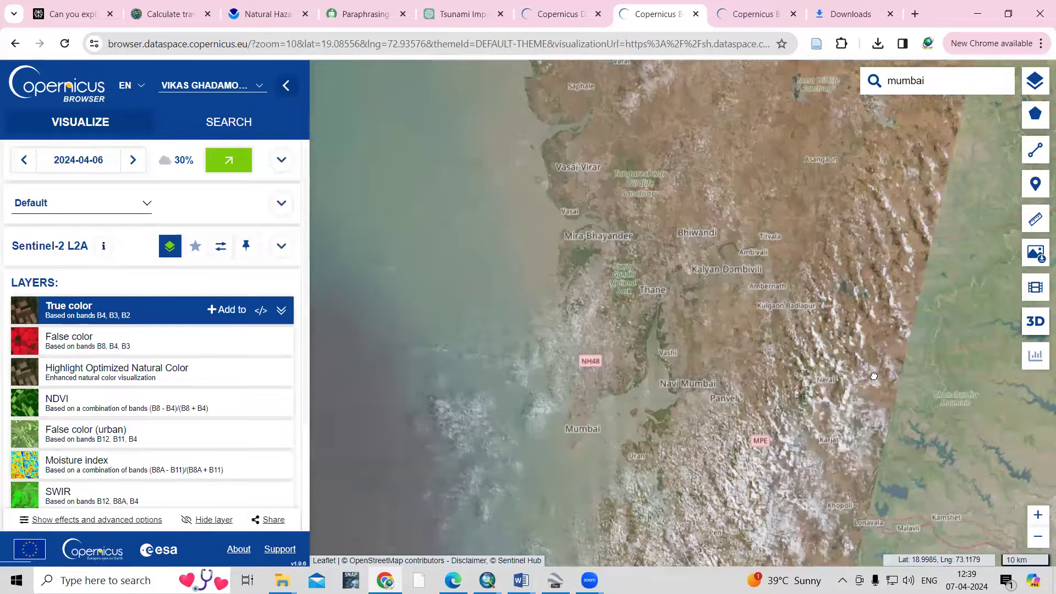
pyautogui.moveTo(337, 324); pyautogui.dragTo(434, 318)
pyautogui.click(133, 161)
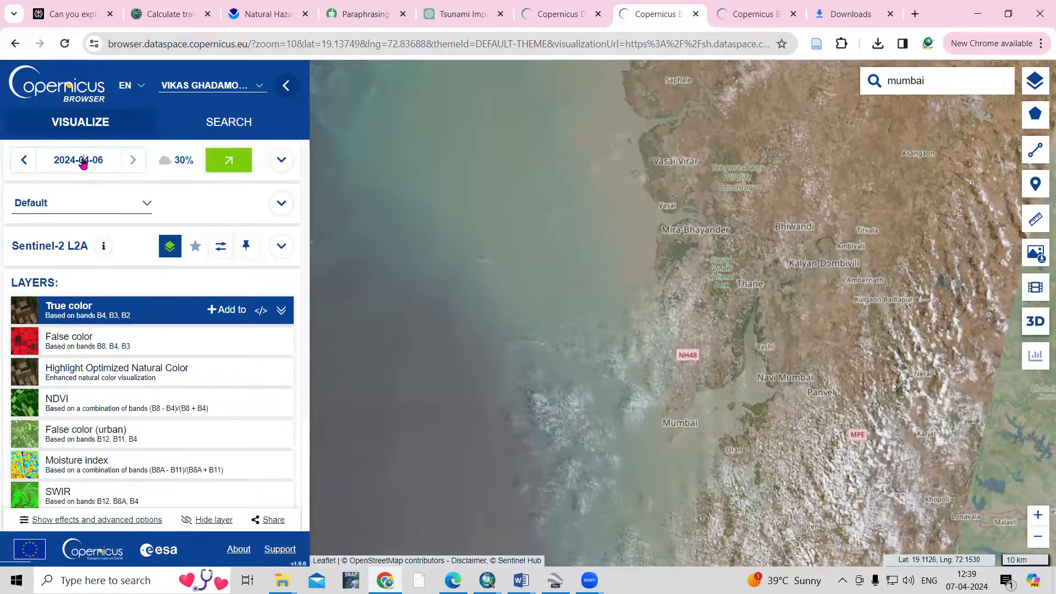
pyautogui.click(83, 162)
pyautogui.click(152, 220)
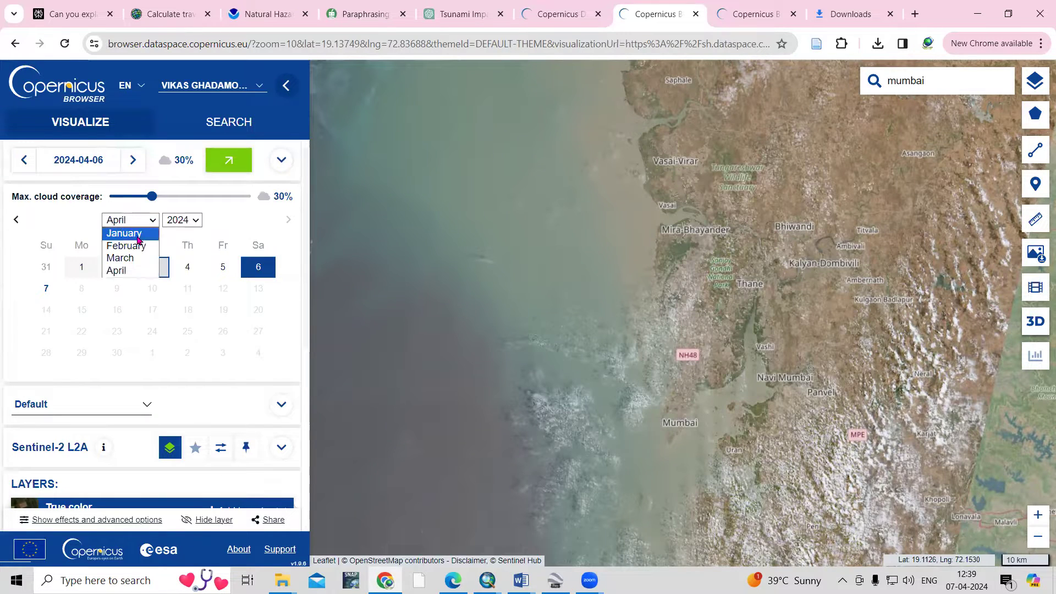
pyautogui.click(137, 236)
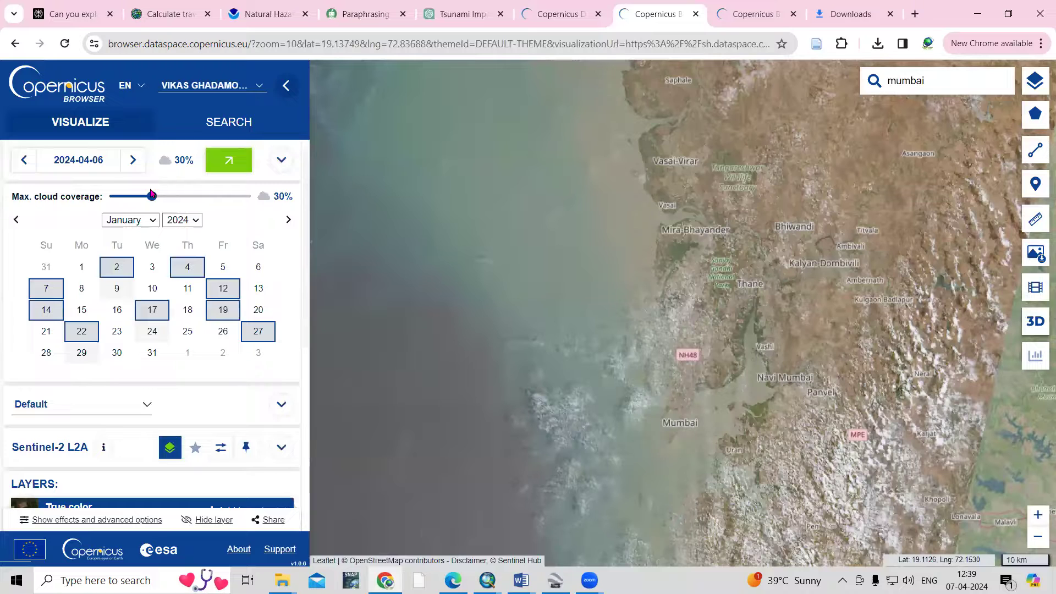
# Set maximum cloud coverage to 0% and load the latest cloud-free 2024-03-27 image.
pyautogui.click(181, 160)
pyautogui.click(179, 161)
pyautogui.moveTo(151, 197); pyautogui.dragTo(110, 197)
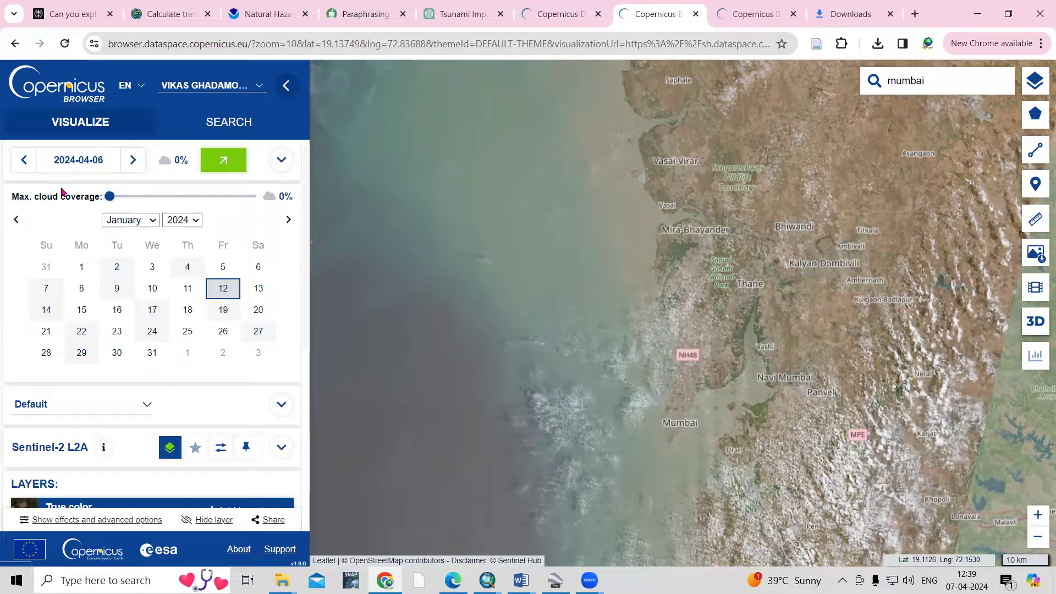
pyautogui.click(216, 164)
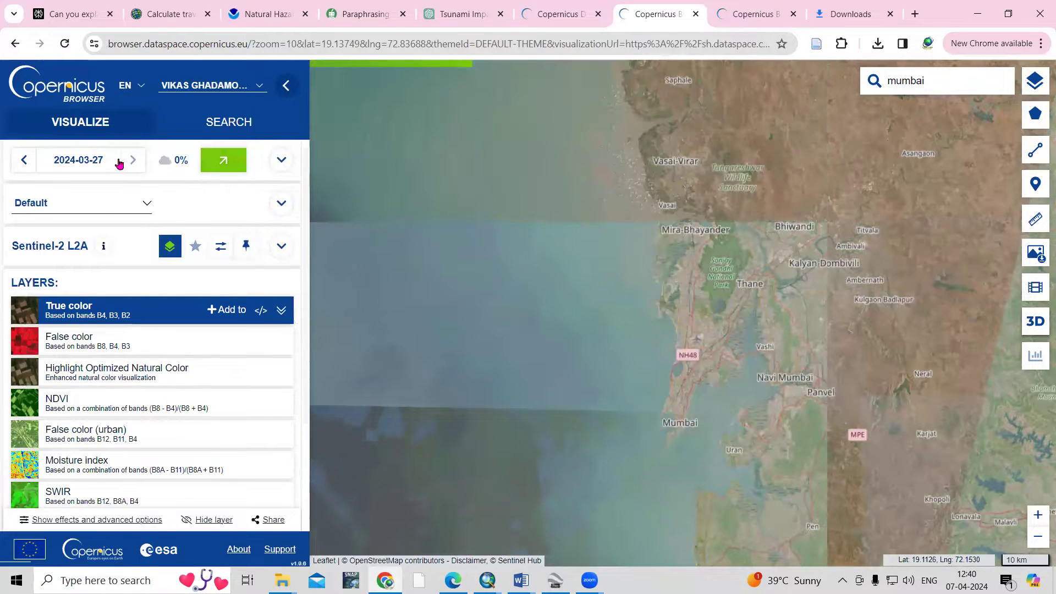
# Review available dates, keep the Default theme, and select the False color layer.
pyautogui.click(67, 161)
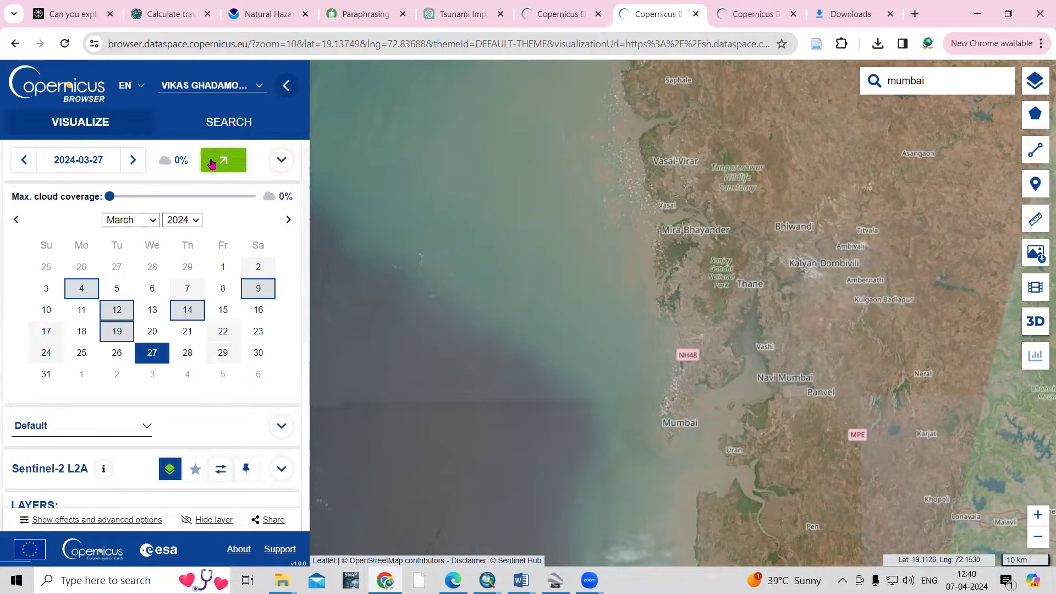
pyautogui.click(184, 172)
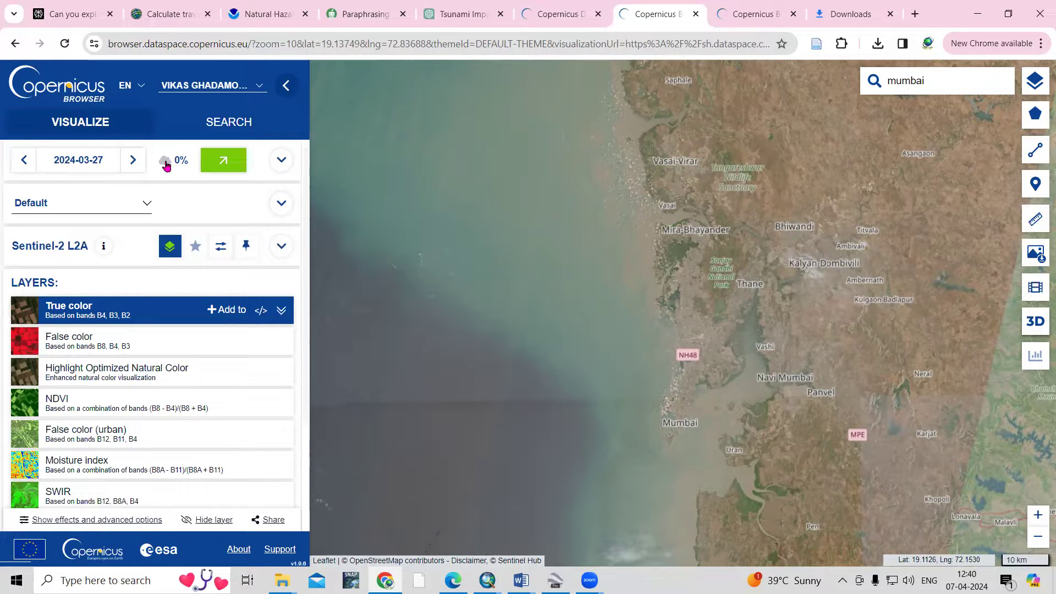
pyautogui.click(147, 203)
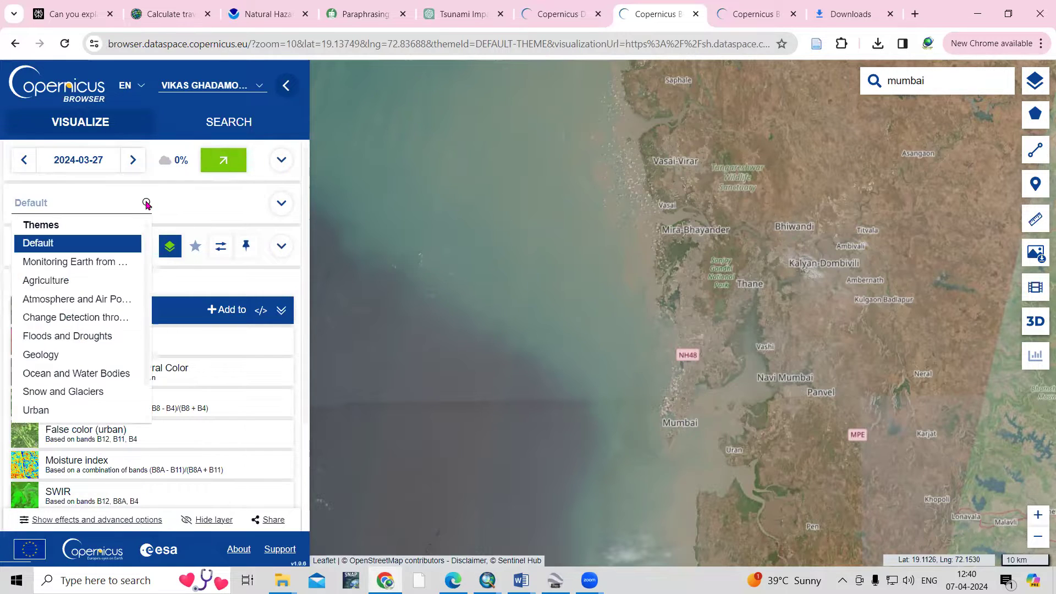
pyautogui.click(147, 204)
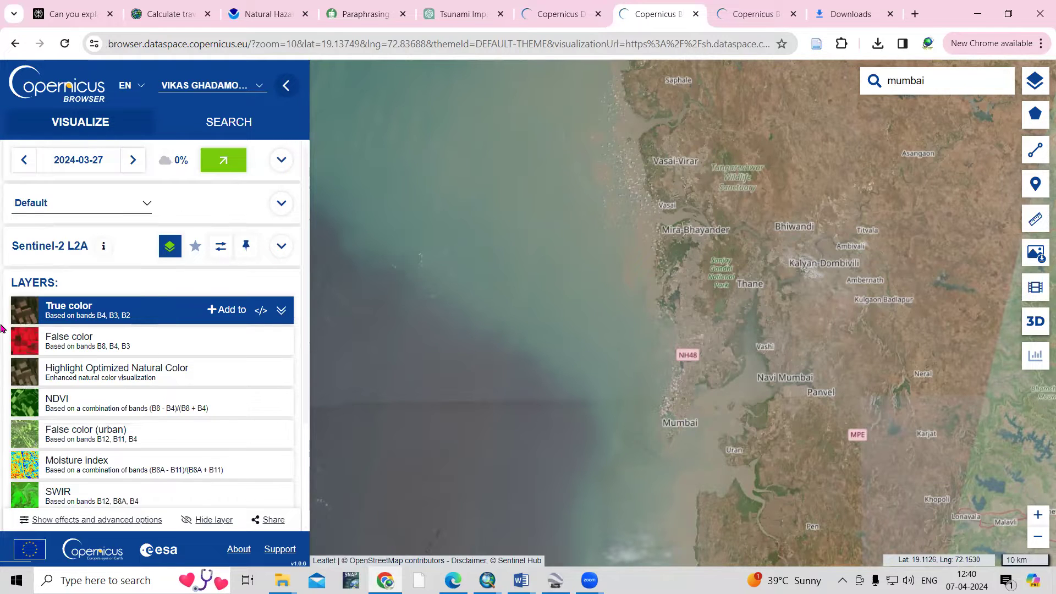
pyautogui.click(63, 336)
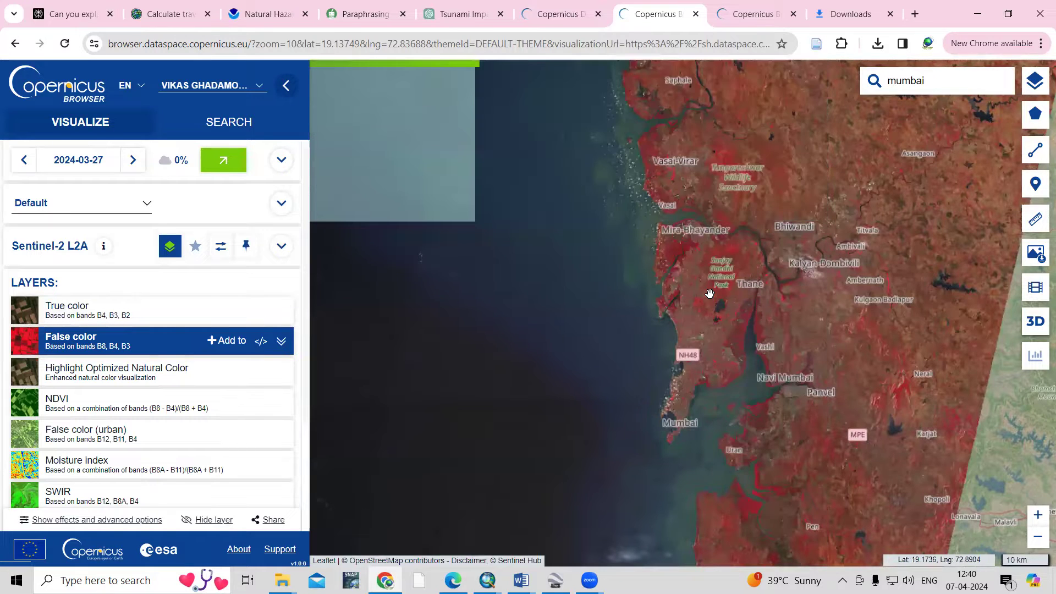
# Preview the Mumbai scene as NDVI, NDWI, and Scene classification layers.
pyautogui.scroll(1, 707, 297)
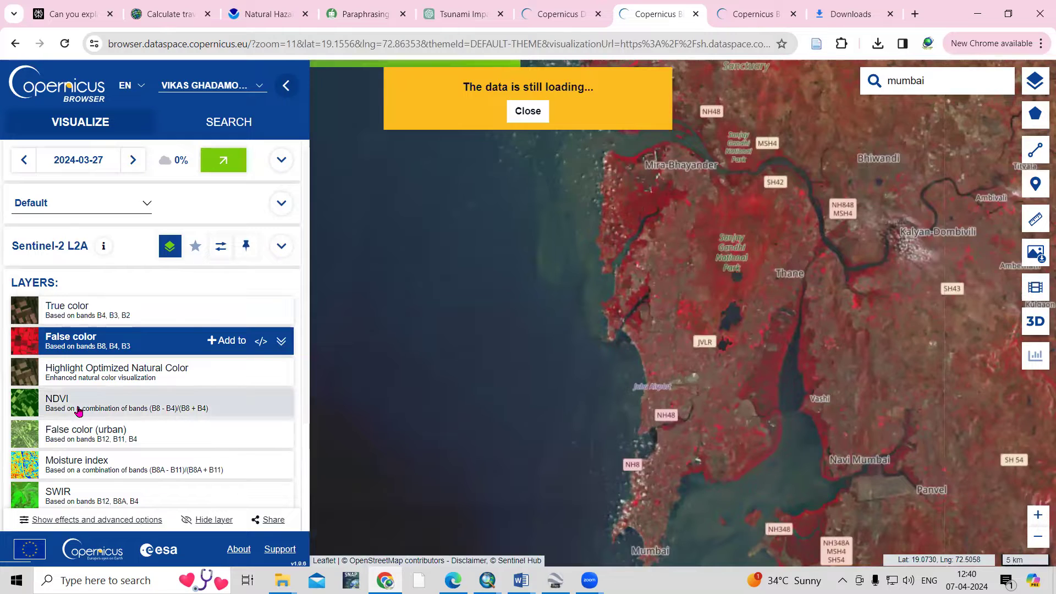
pyautogui.click(78, 411)
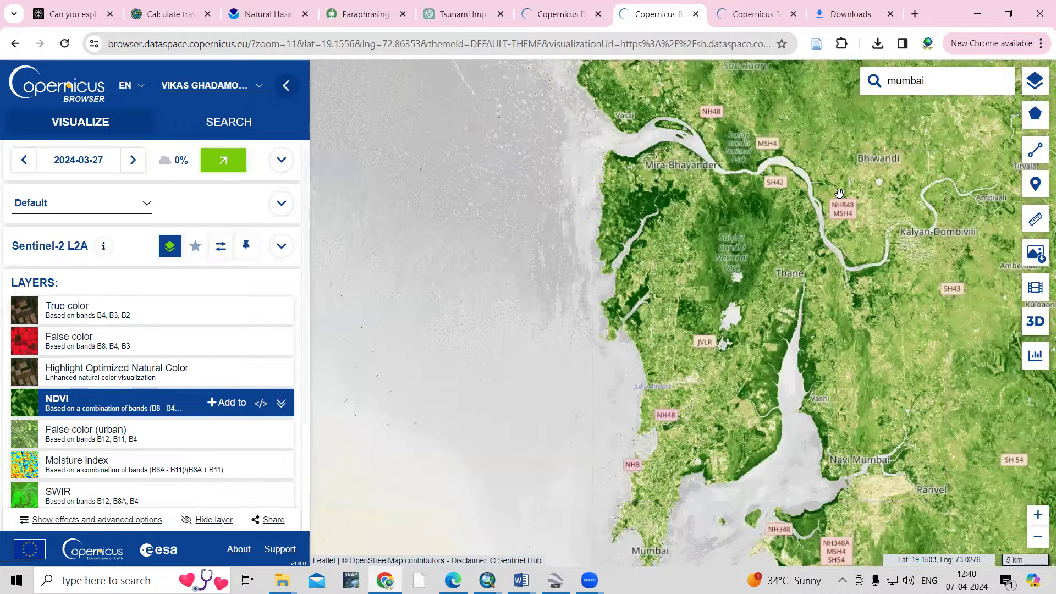
pyautogui.scroll(-2, 142, 473)
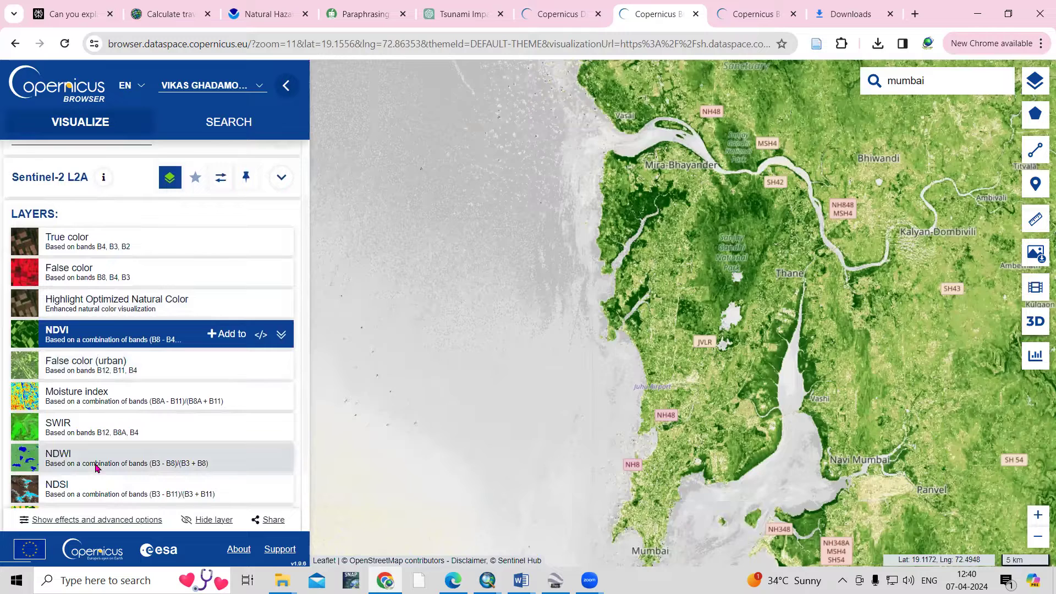
pyautogui.click(96, 467)
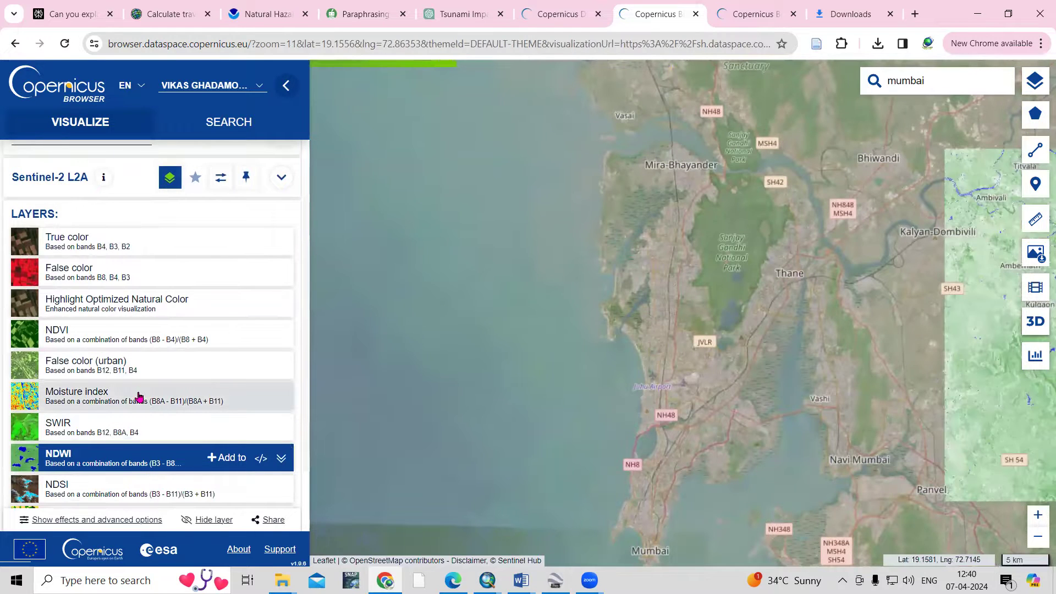
pyautogui.scroll(-2, 139, 396)
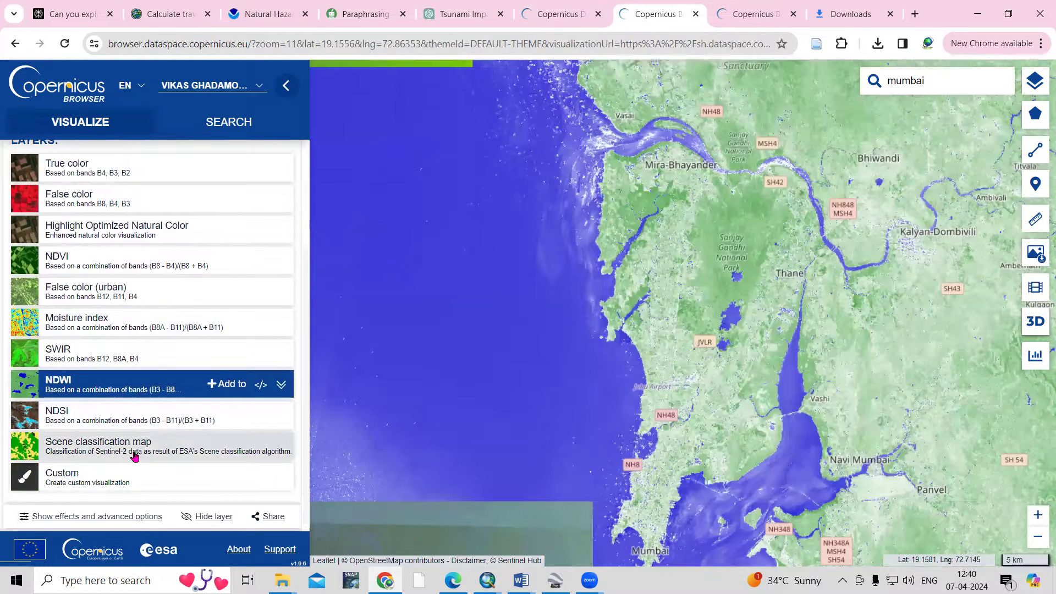
pyautogui.click(135, 450)
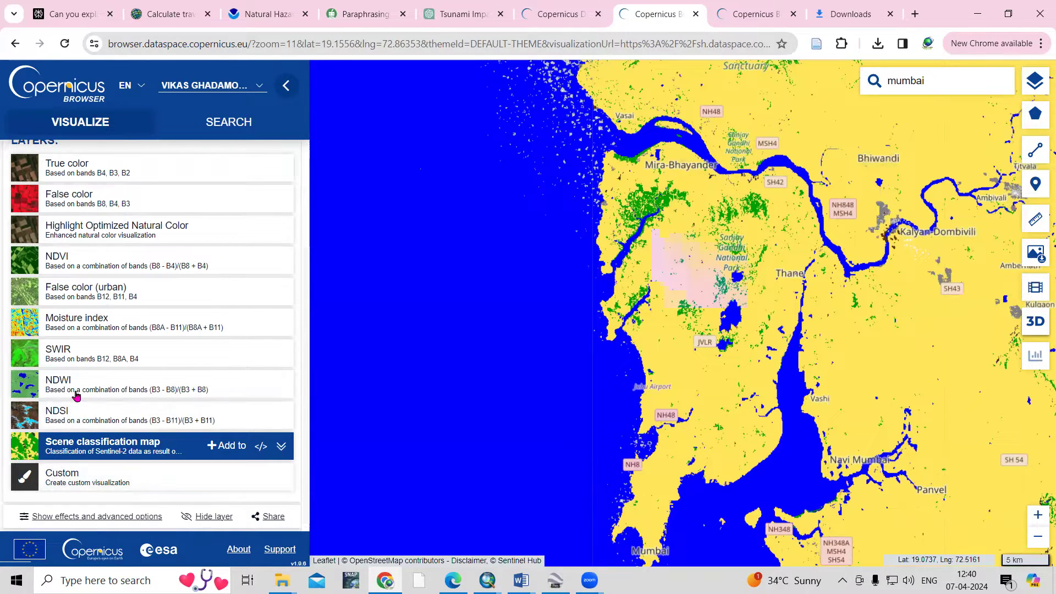
# Render the scene in False color and bring up the image download options.
pyautogui.scroll(3, 81, 330)
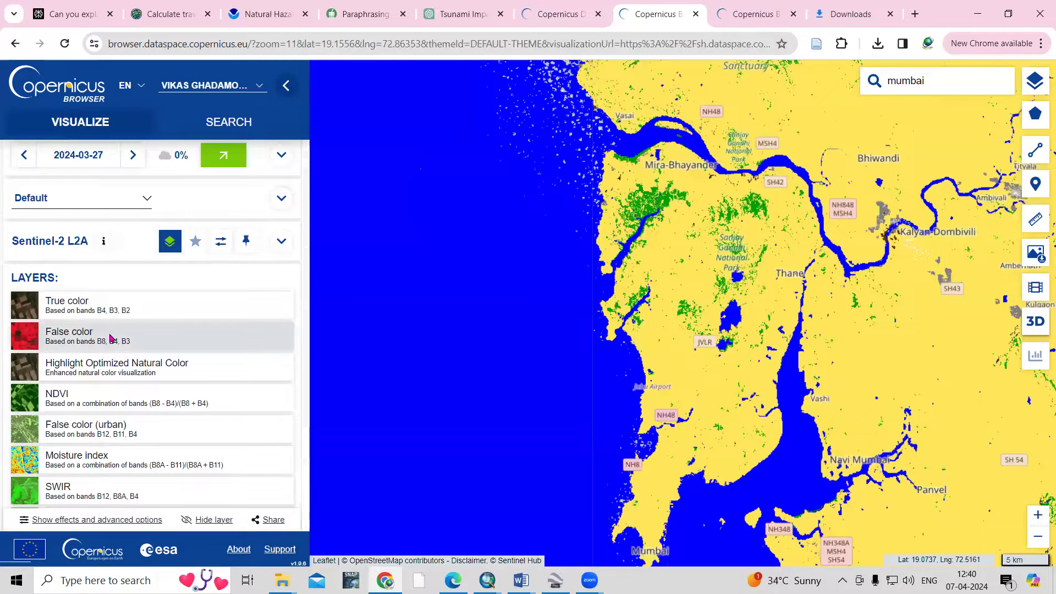
pyautogui.click(110, 338)
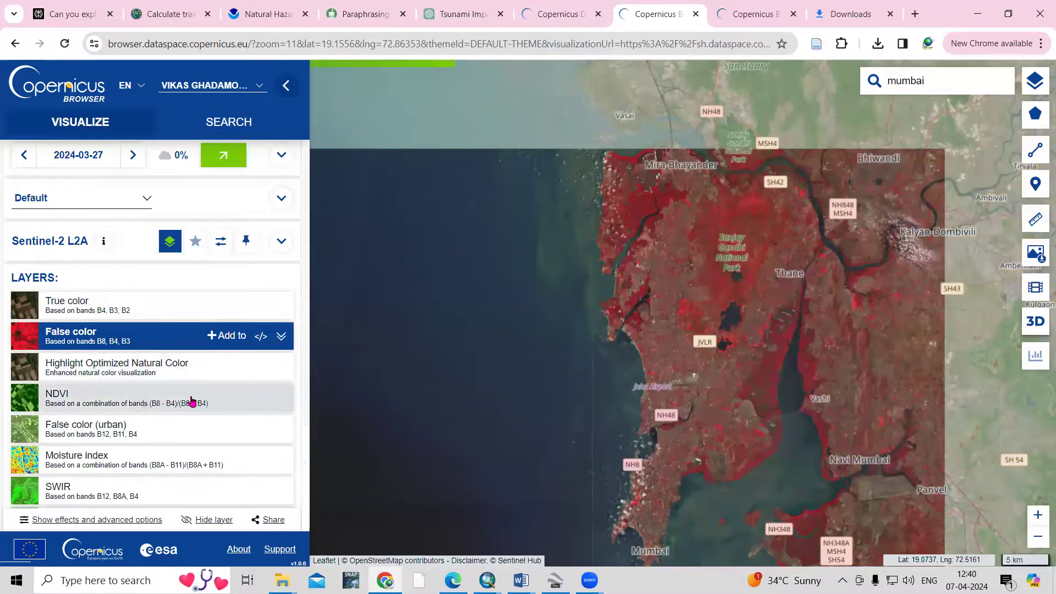
pyautogui.click(1036, 257)
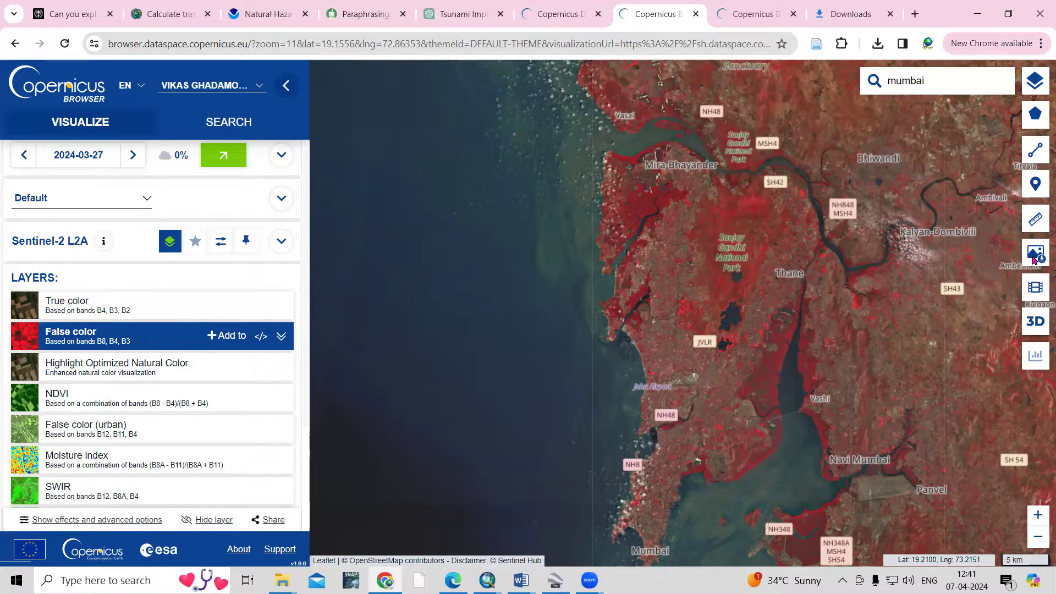
pyautogui.click(1034, 259)
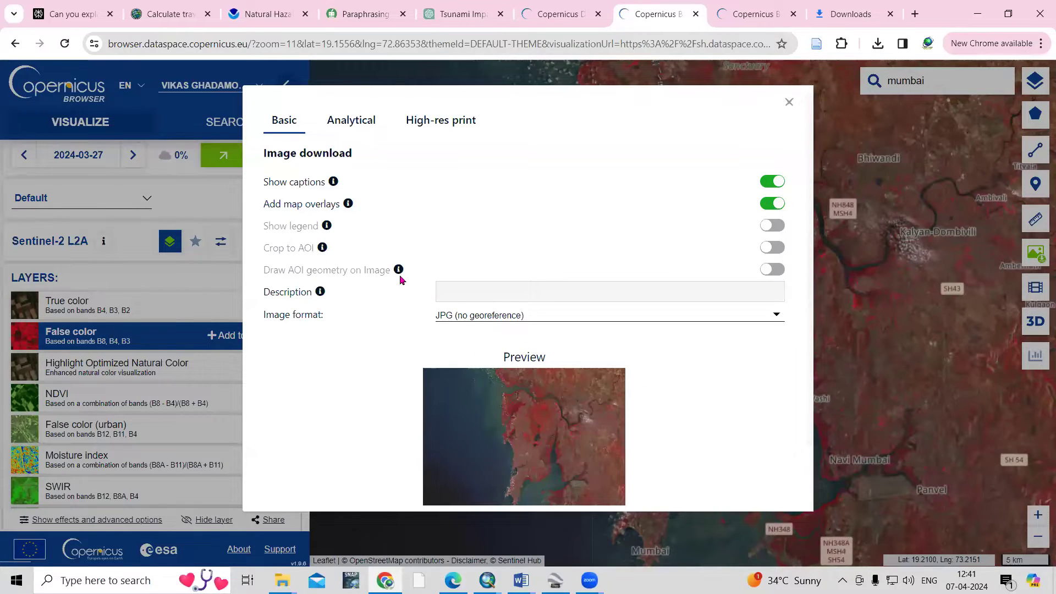
# Set the analytical export to TIFF (32-bit float), HIGH resolution, UTM 43N (EPSG:32643).
pyautogui.click(352, 120)
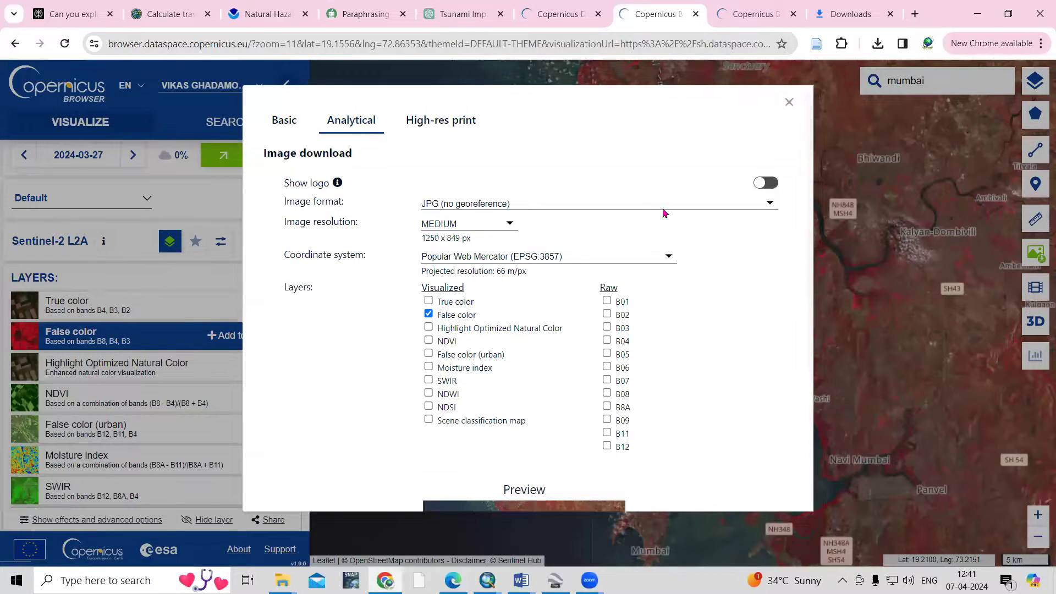
pyautogui.click(772, 205)
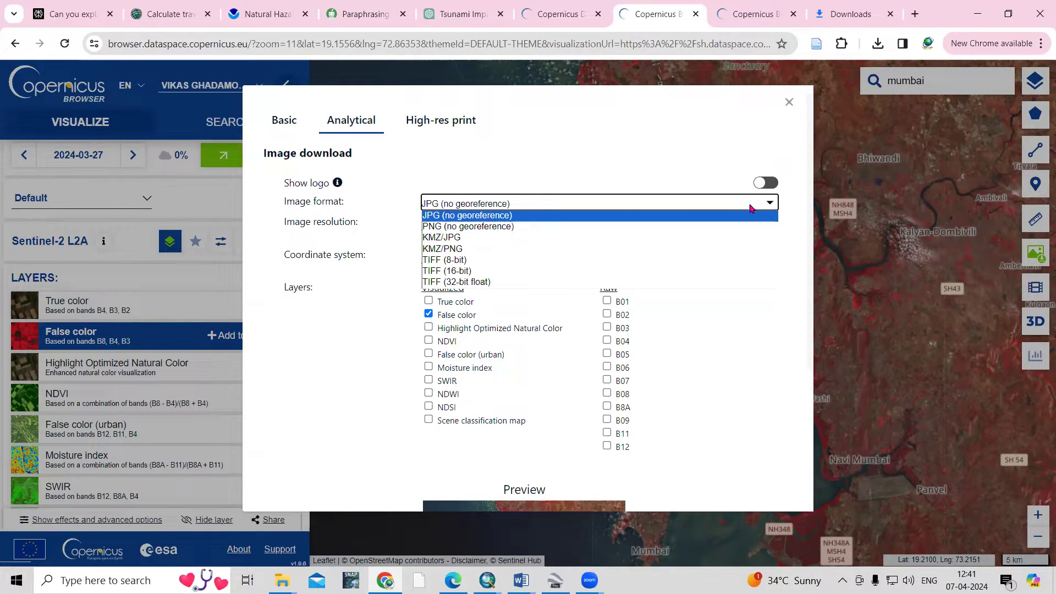
pyautogui.click(450, 282)
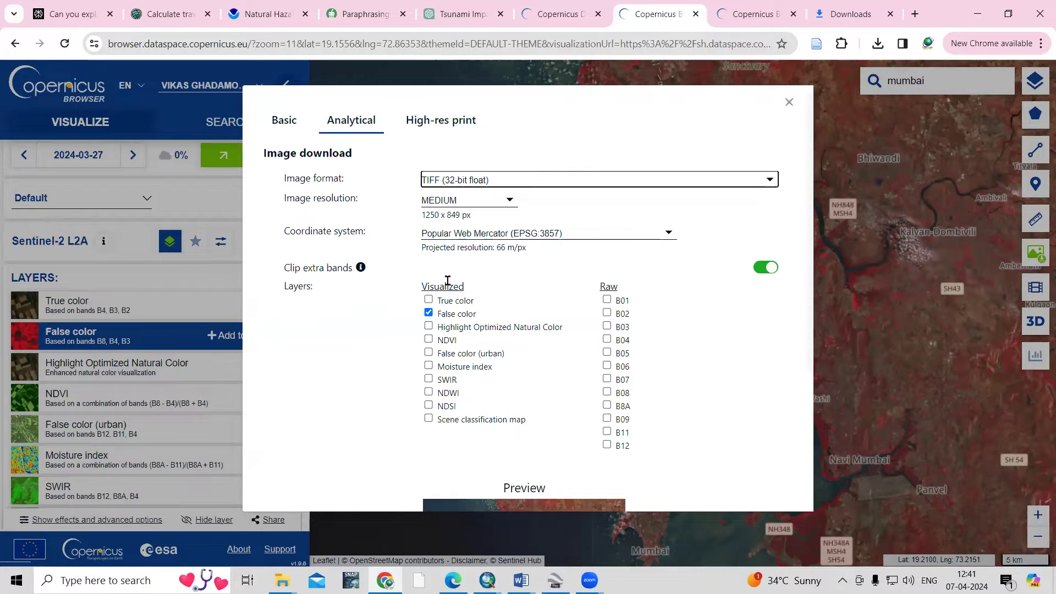
pyautogui.click(510, 202)
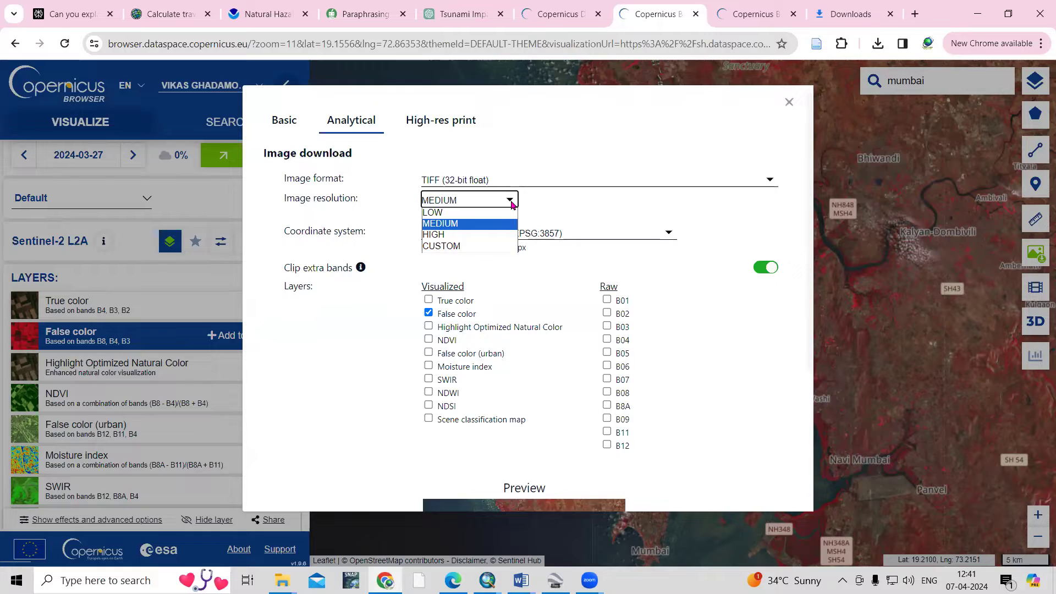
pyautogui.click(465, 236)
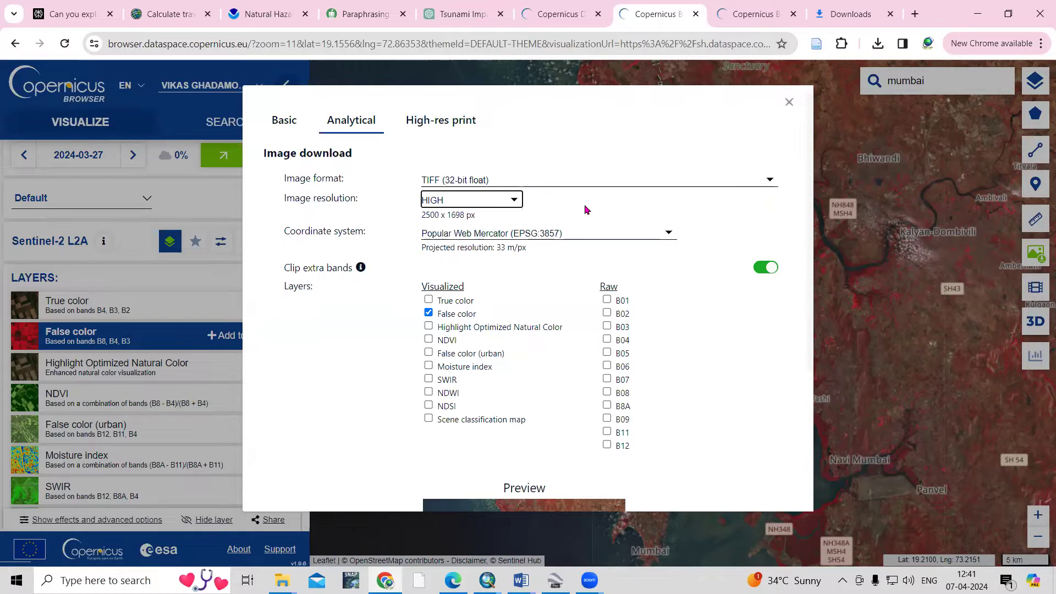
pyautogui.click(584, 239)
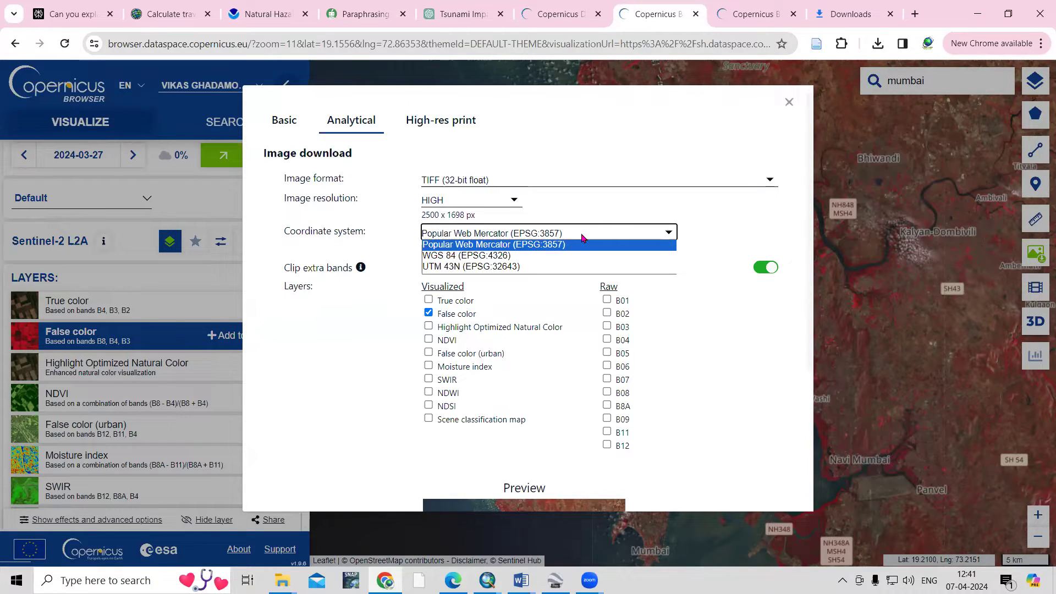
pyautogui.click(482, 268)
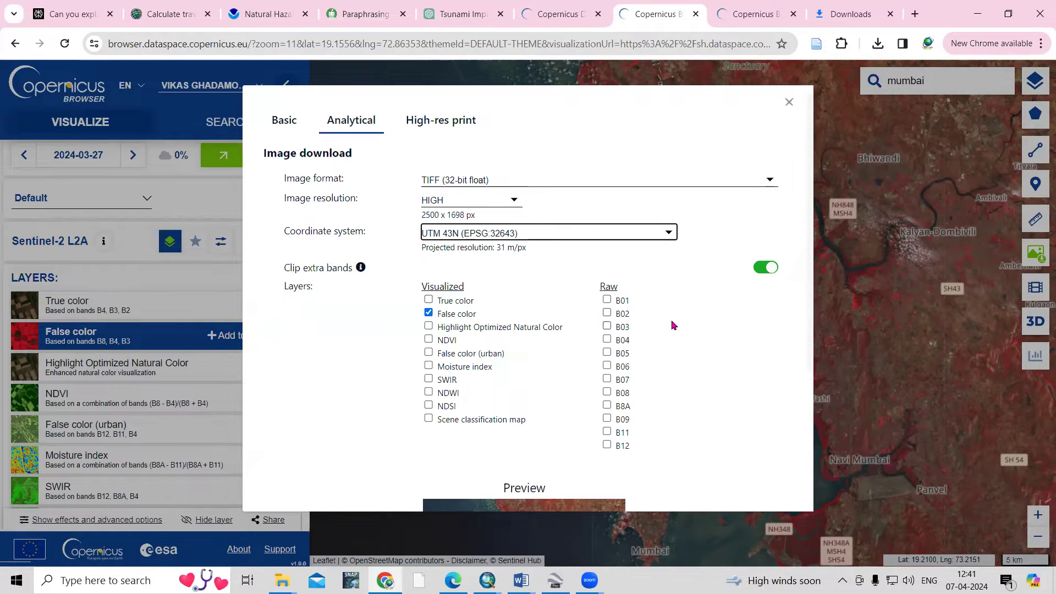
# Include the NDVI layer alongside False color, leaving False color (urban) out, and start the download.
pyautogui.scroll(-3, 671, 323)
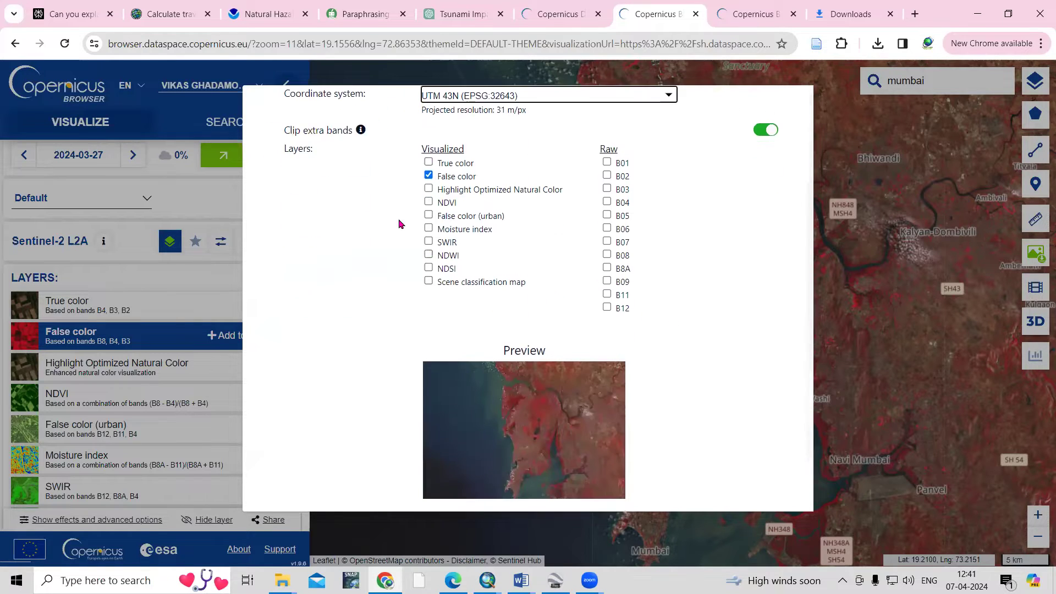
pyautogui.click(428, 202)
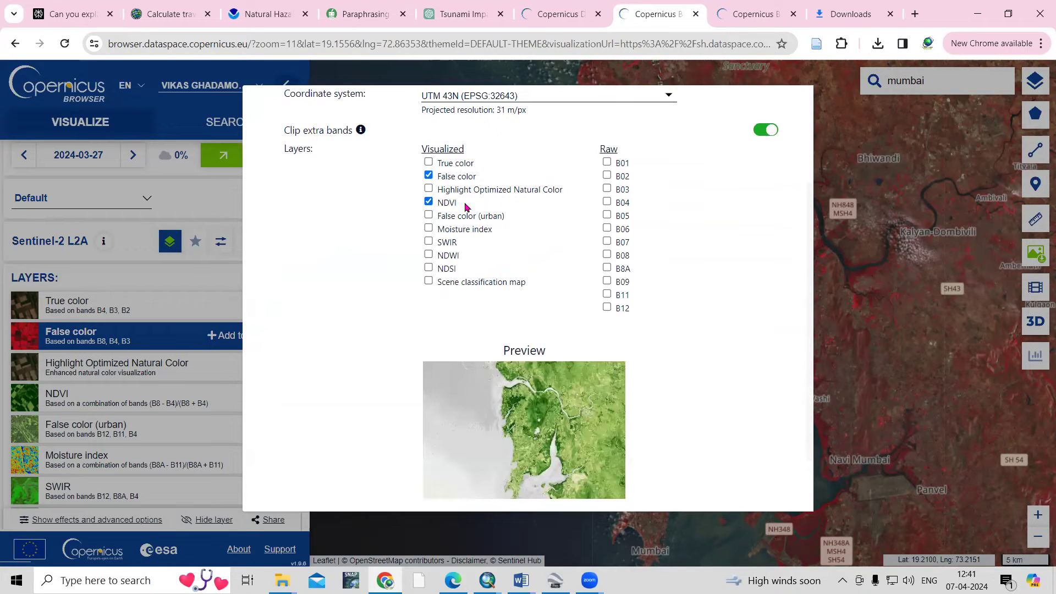
pyautogui.scroll(-2, 539, 322)
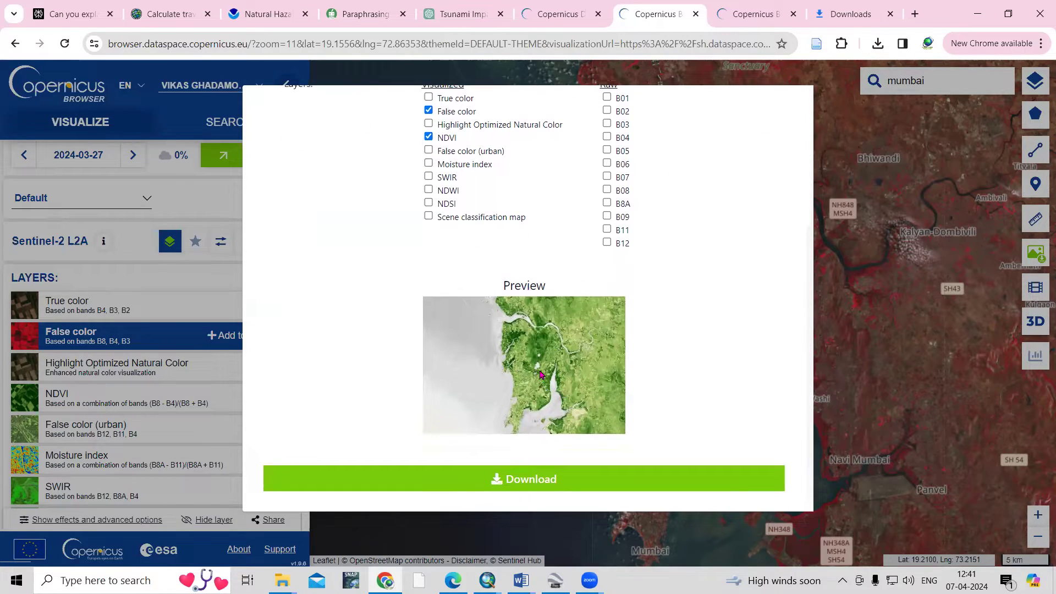
pyautogui.scroll(2, 511, 366)
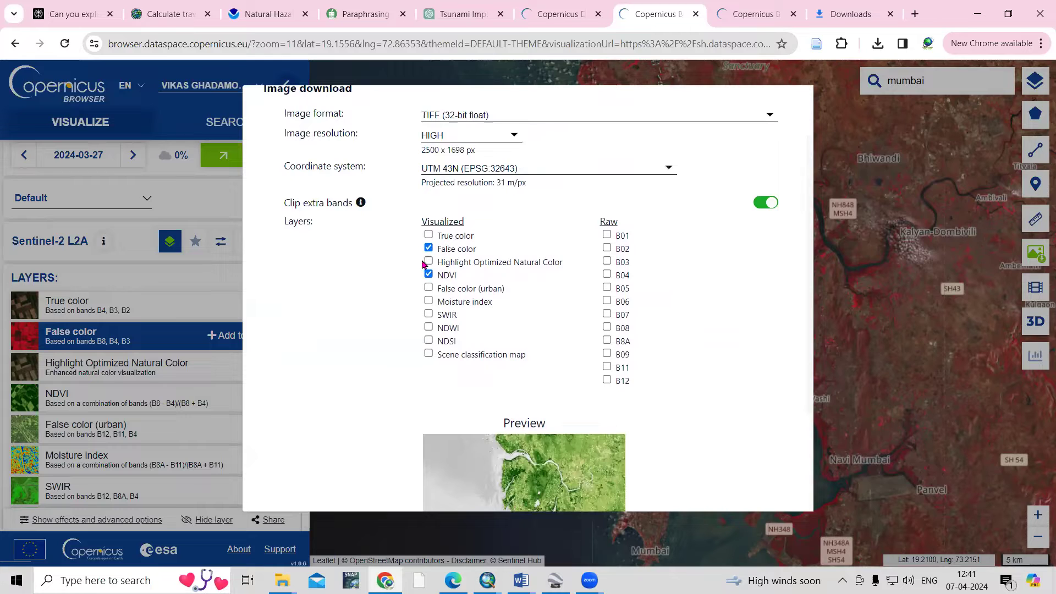
pyautogui.click(428, 289)
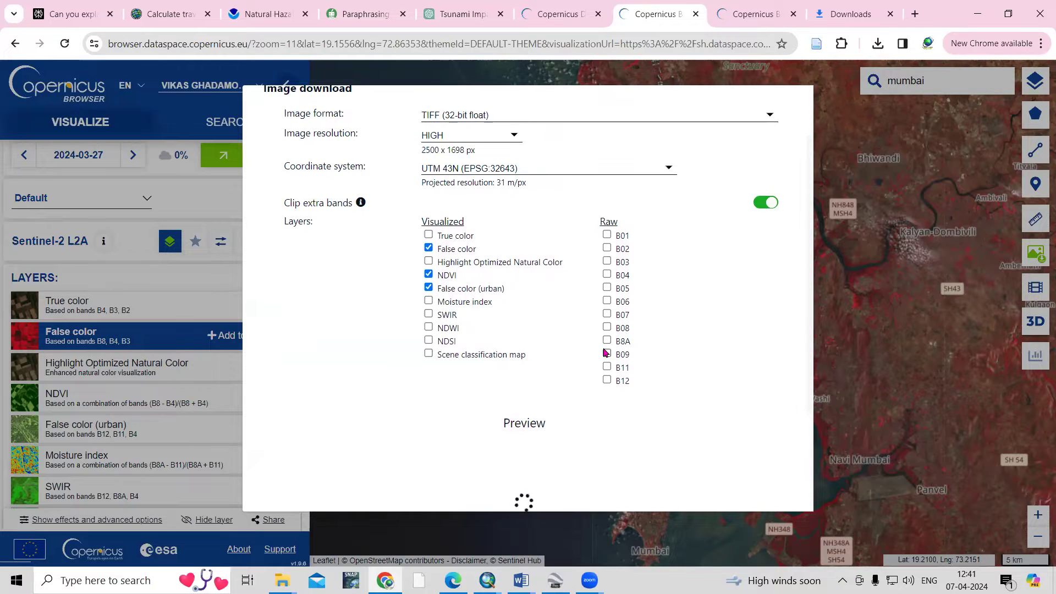
pyautogui.scroll(-2, 511, 315)
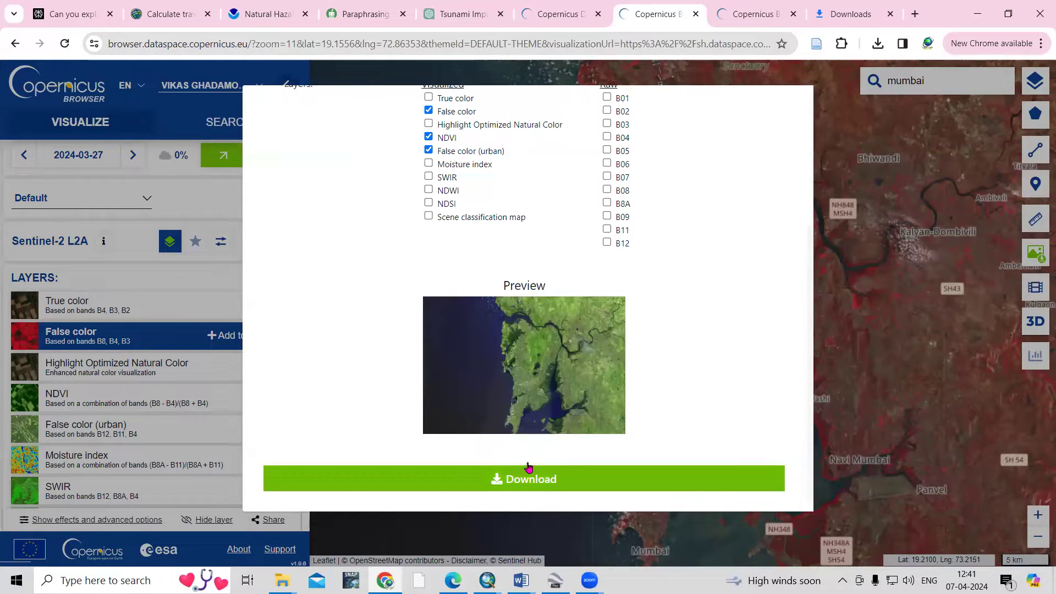
pyautogui.scroll(2, 495, 356)
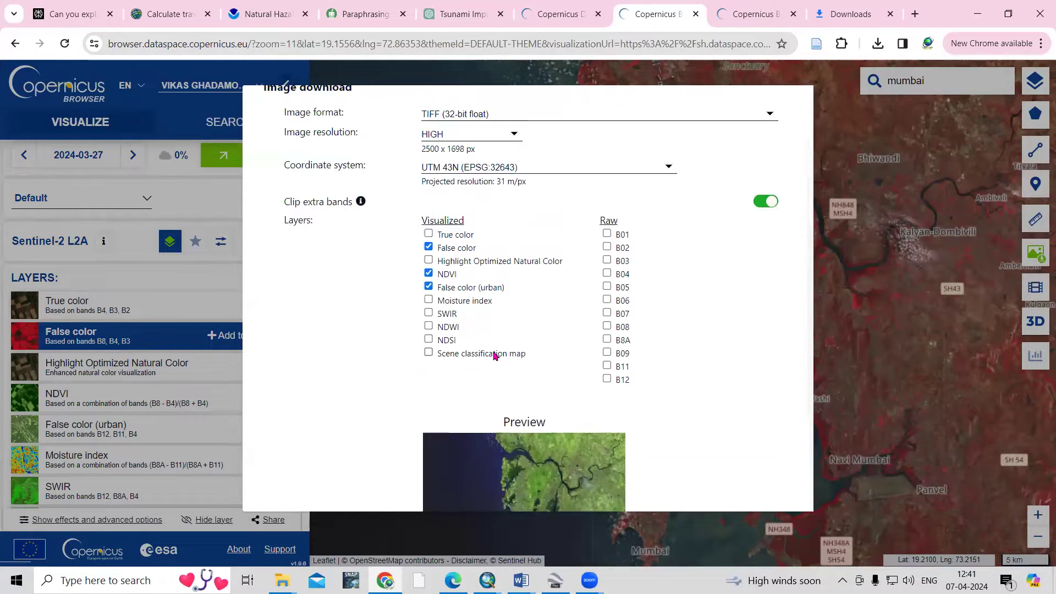
pyautogui.click(428, 288)
pyautogui.click(429, 275)
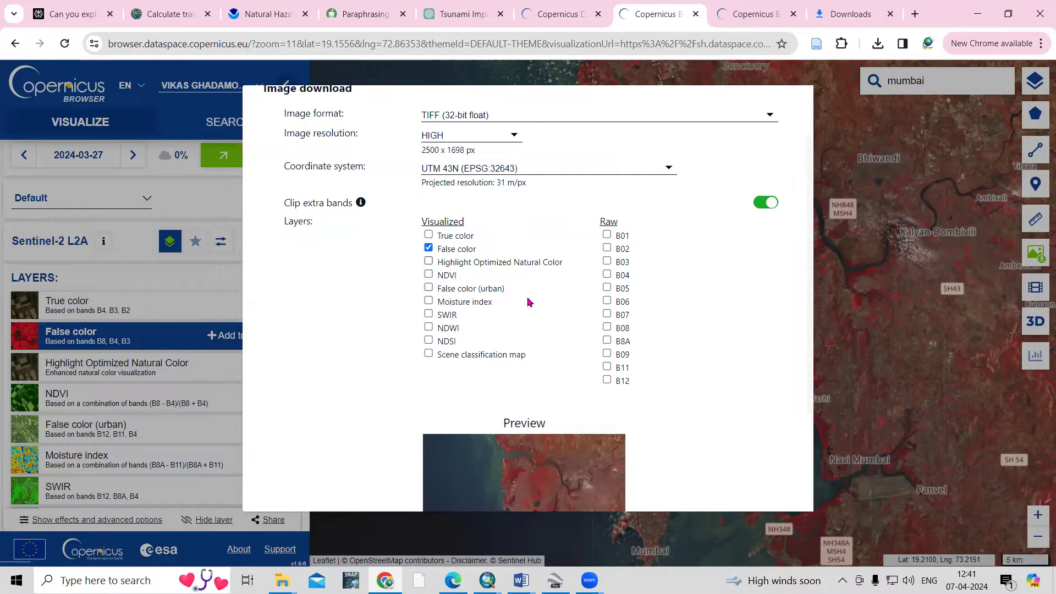
pyautogui.click(429, 274)
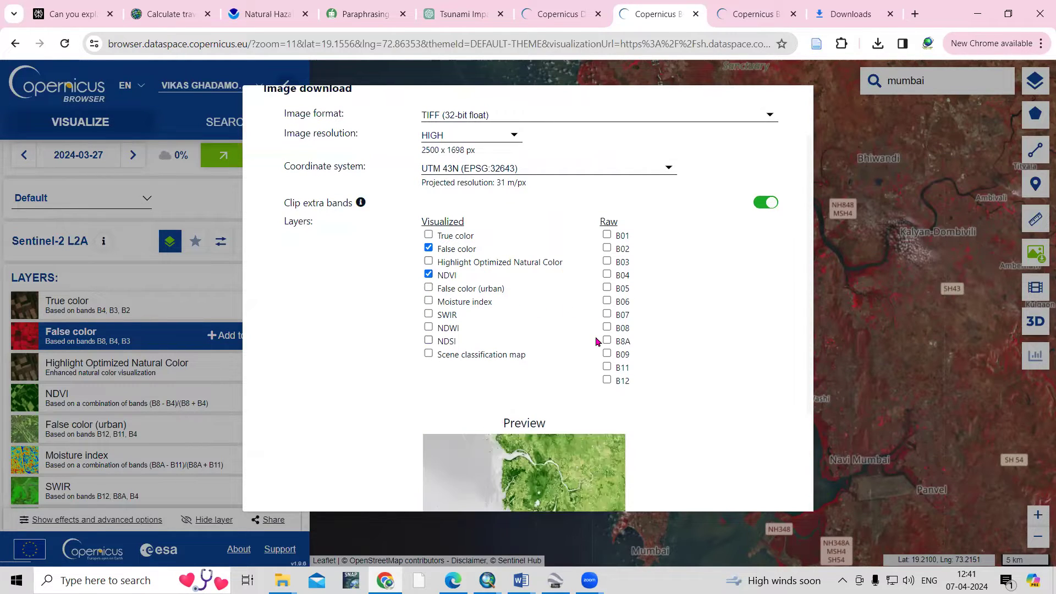
pyautogui.scroll(-3, 598, 341)
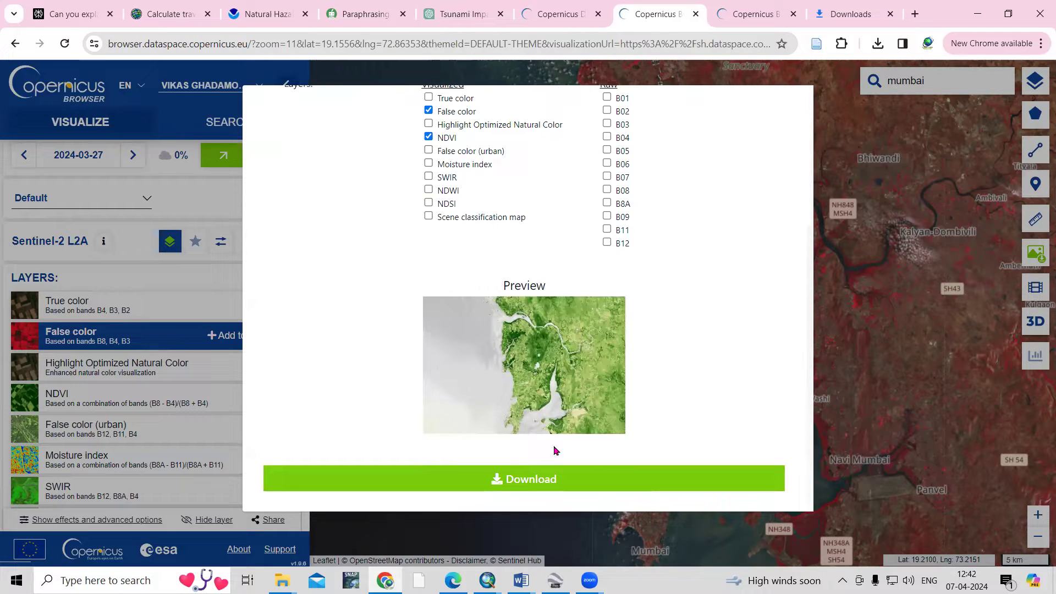
pyautogui.click(536, 482)
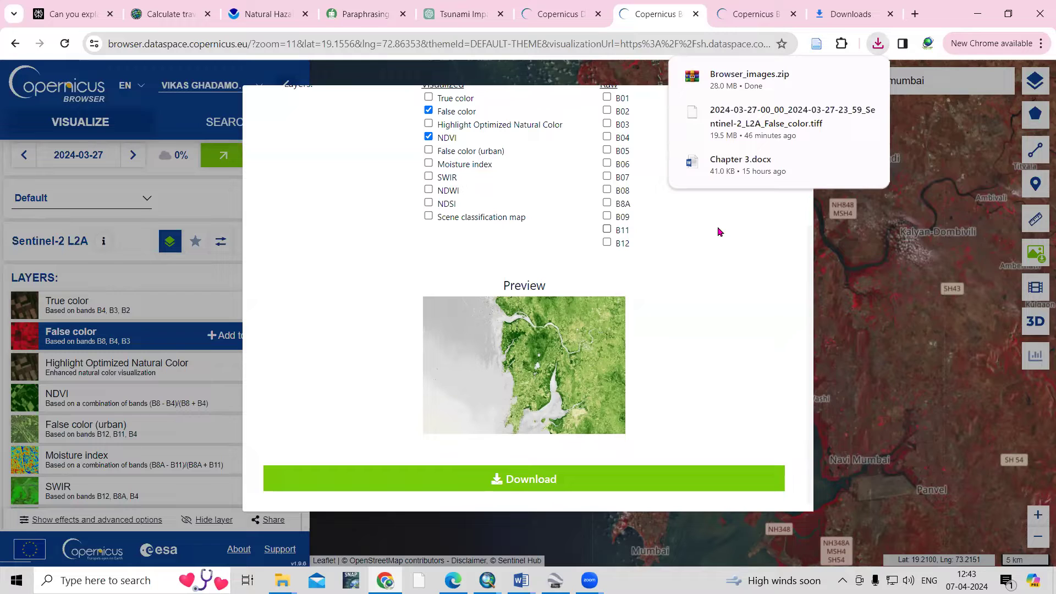
# Open Chrome's Downloads page showing the downloaded Browser_images.zip.
pyautogui.moveTo(751, 74)
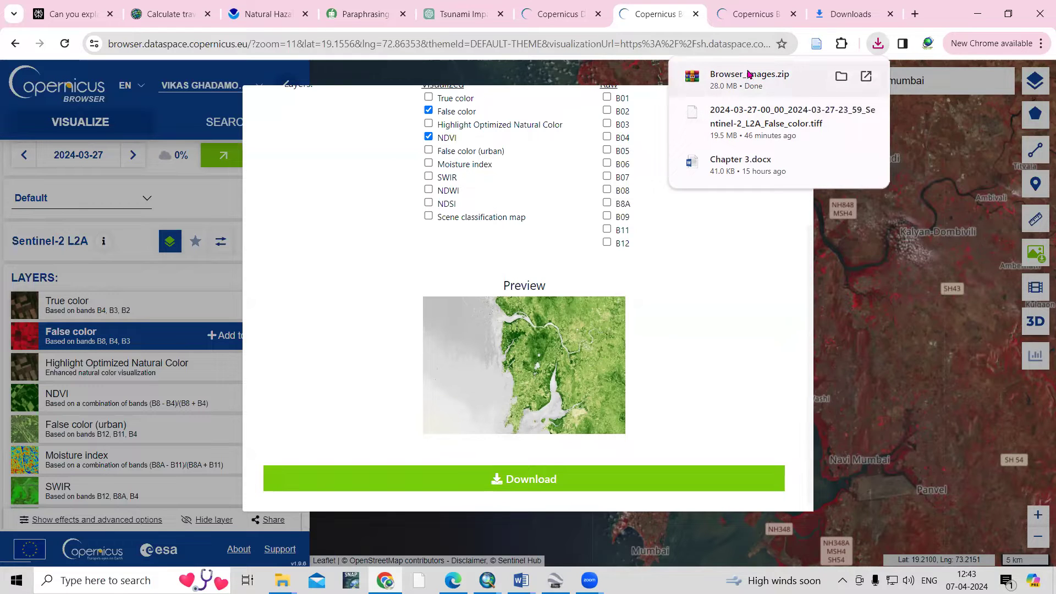
pyautogui.click(1041, 44)
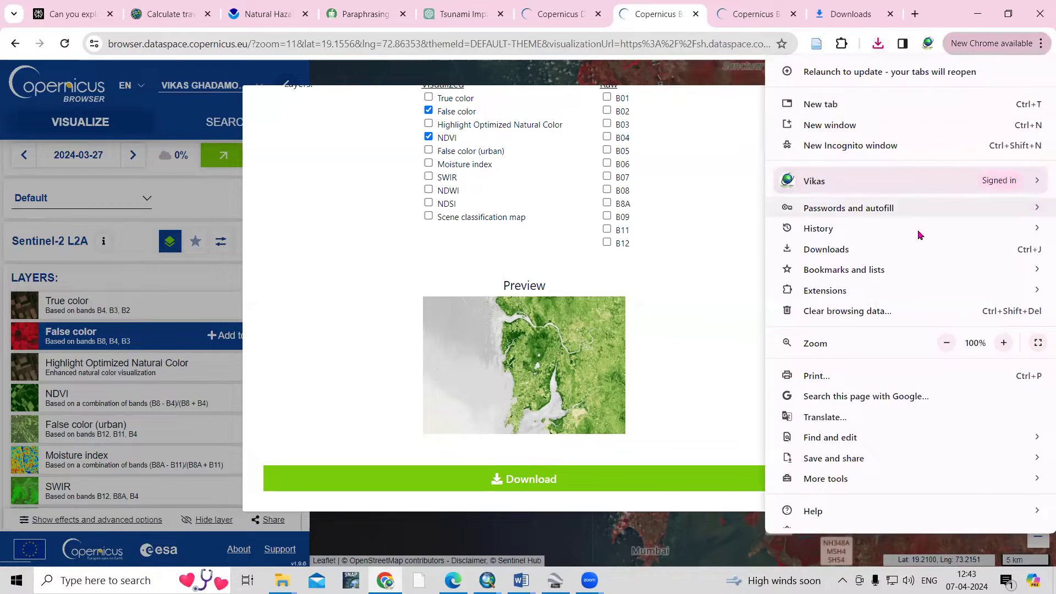
pyautogui.click(903, 250)
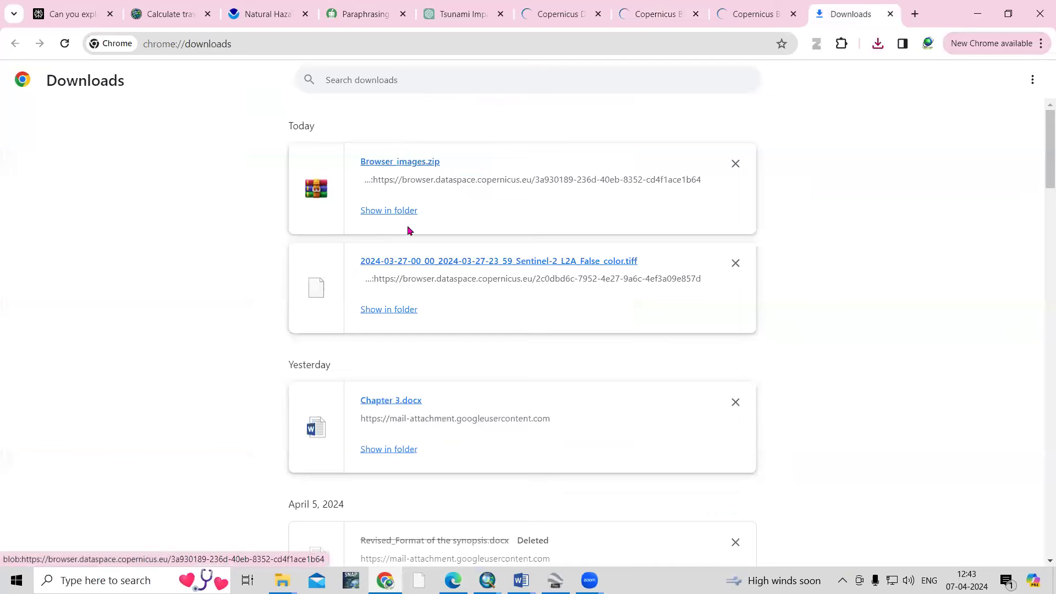
# Extract Browser_images.zip into a Browser_images folder in Downloads.
pyautogui.click(385, 212)
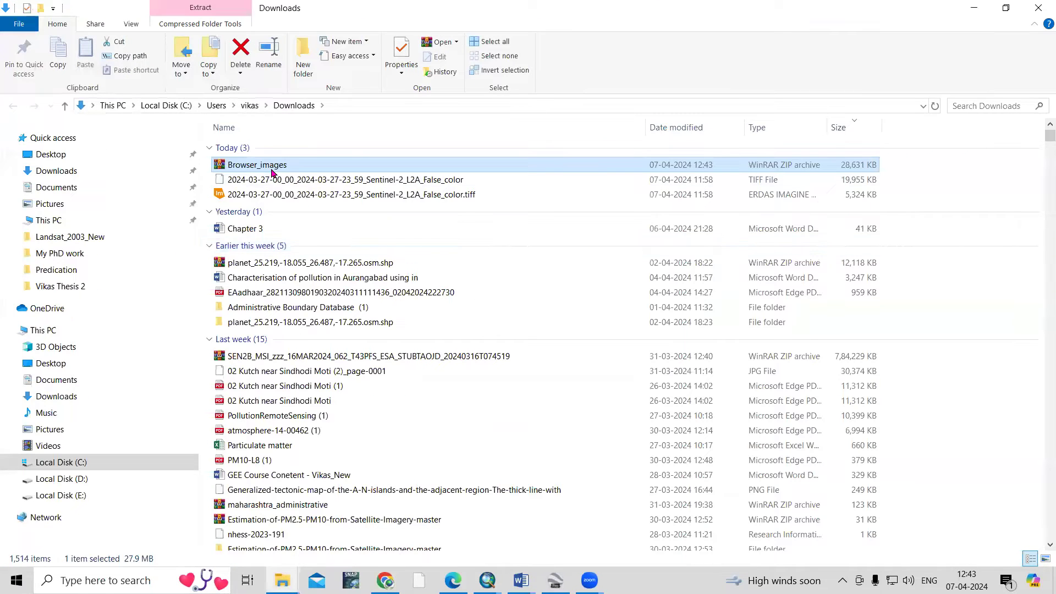
pyautogui.hotkey('shift', 'F10')
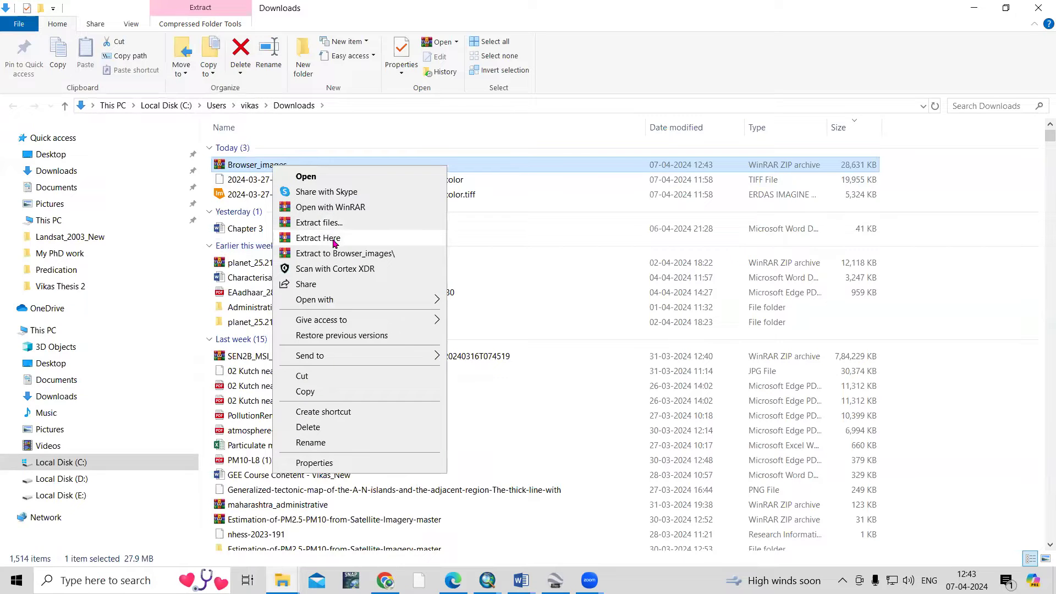
pyautogui.click(330, 228)
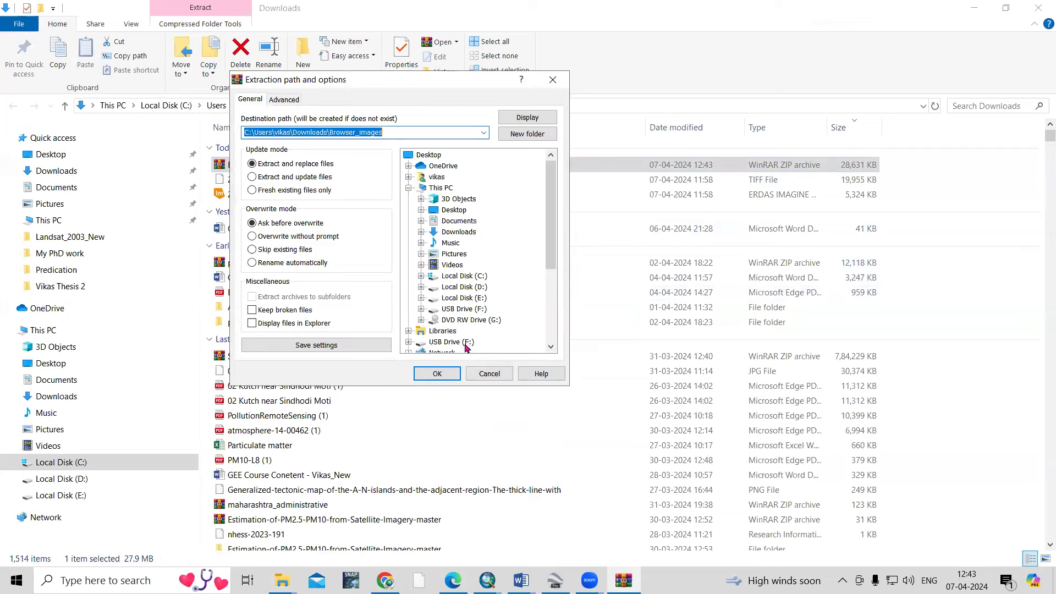
pyautogui.click(448, 375)
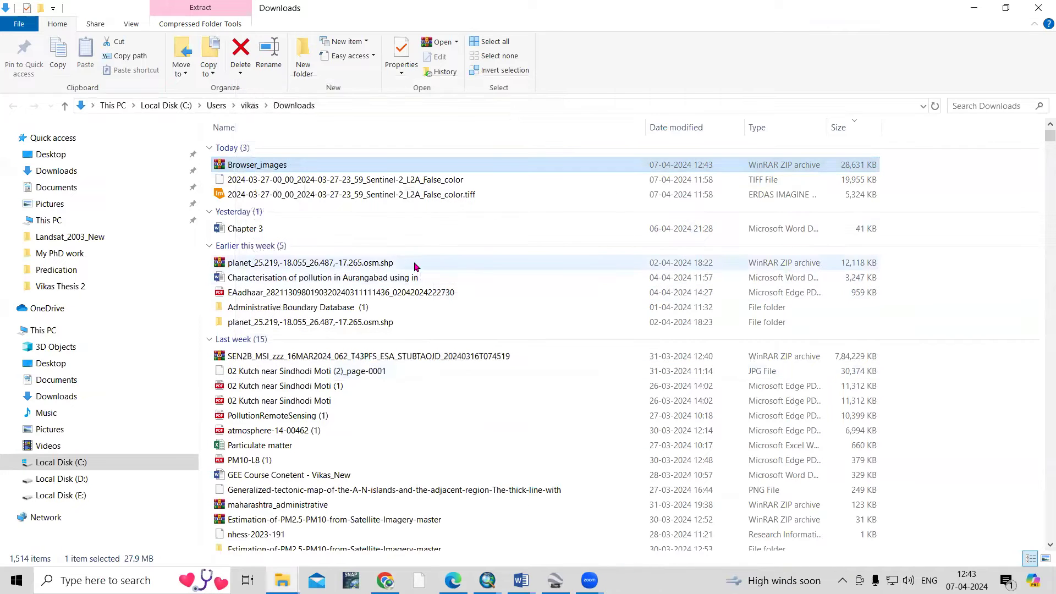
# Inspect the False_color and NDVI files in Browser_images, then return to Copernicus Browser.
pyautogui.doubleClick(263, 210)
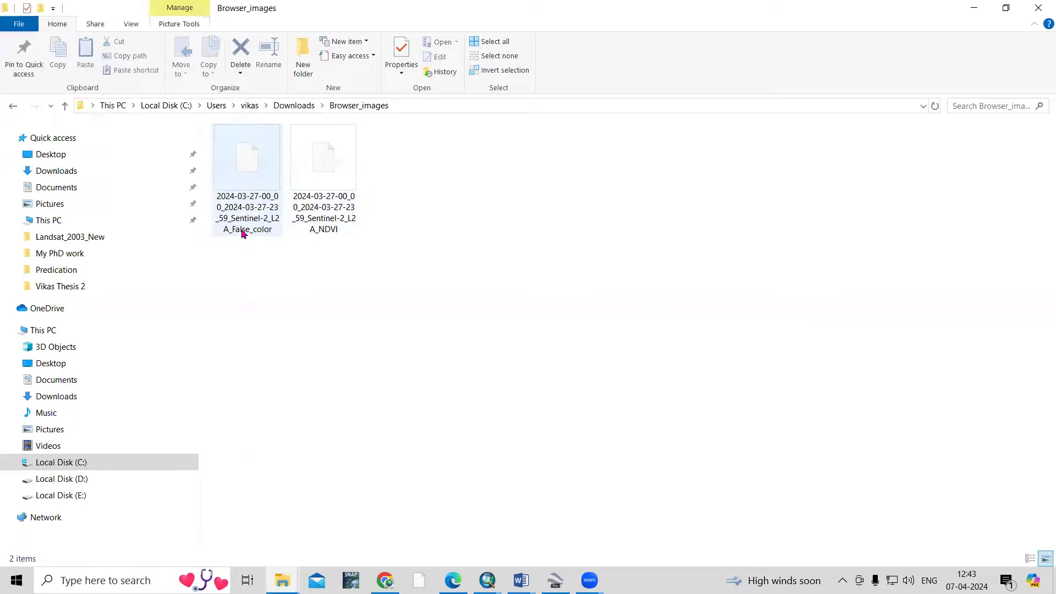
pyautogui.click(243, 231)
pyautogui.click(328, 228)
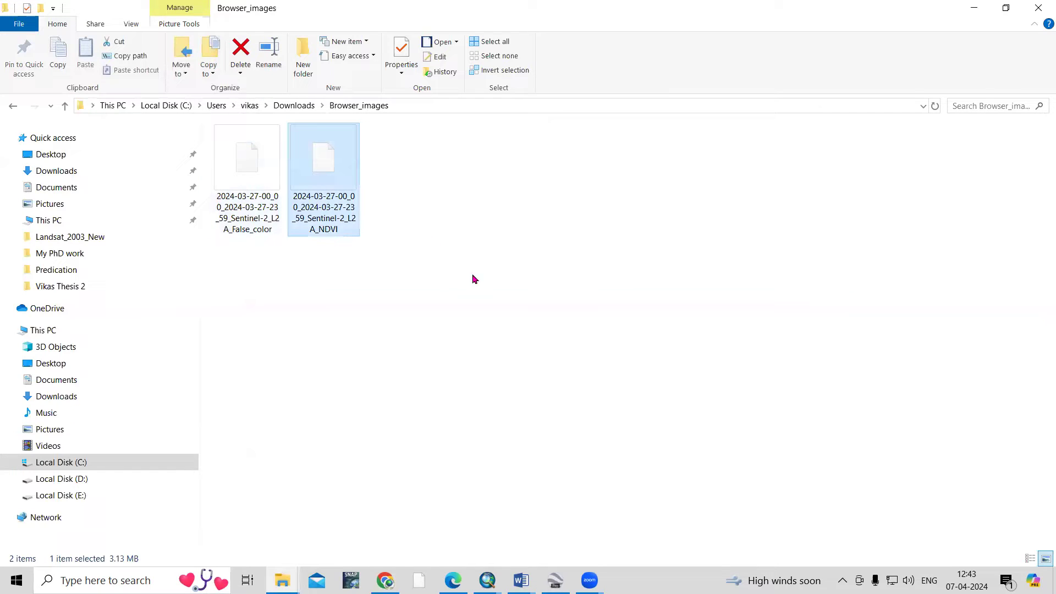
pyautogui.click(387, 577)
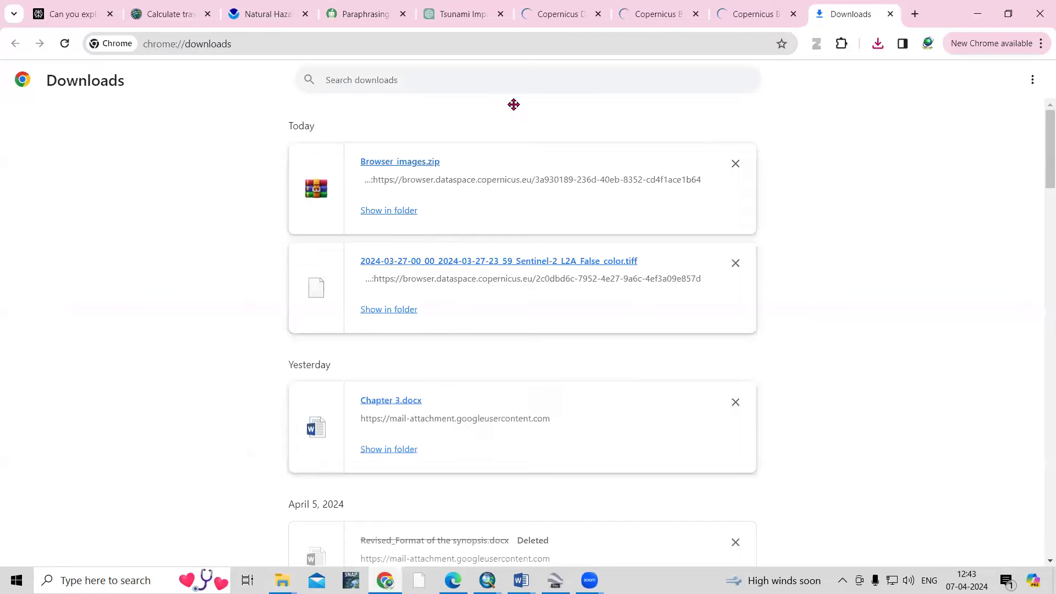
pyautogui.click(754, 14)
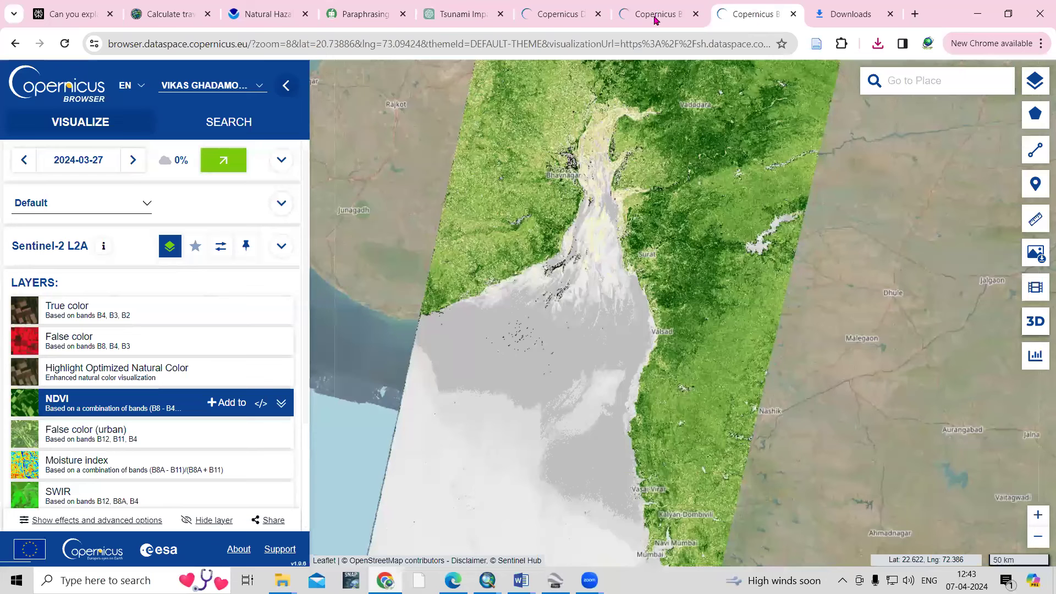
# Copy the full Browser_images folder path from the Explorer address bar and return to ArcMap.
pyautogui.hotkey('ctrl', 'pageup')
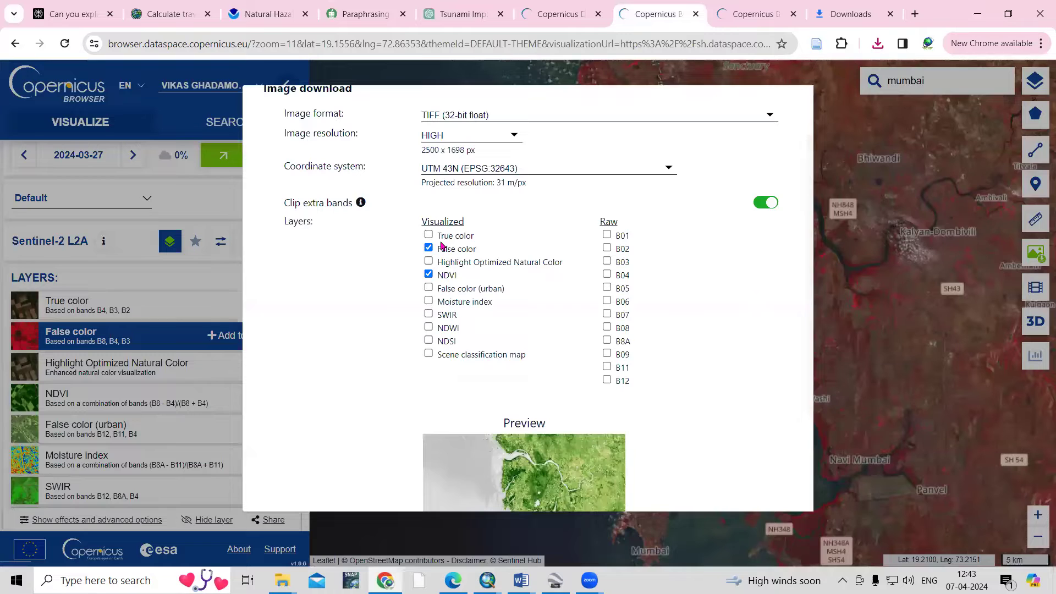
pyautogui.scroll(-3, 512, 324)
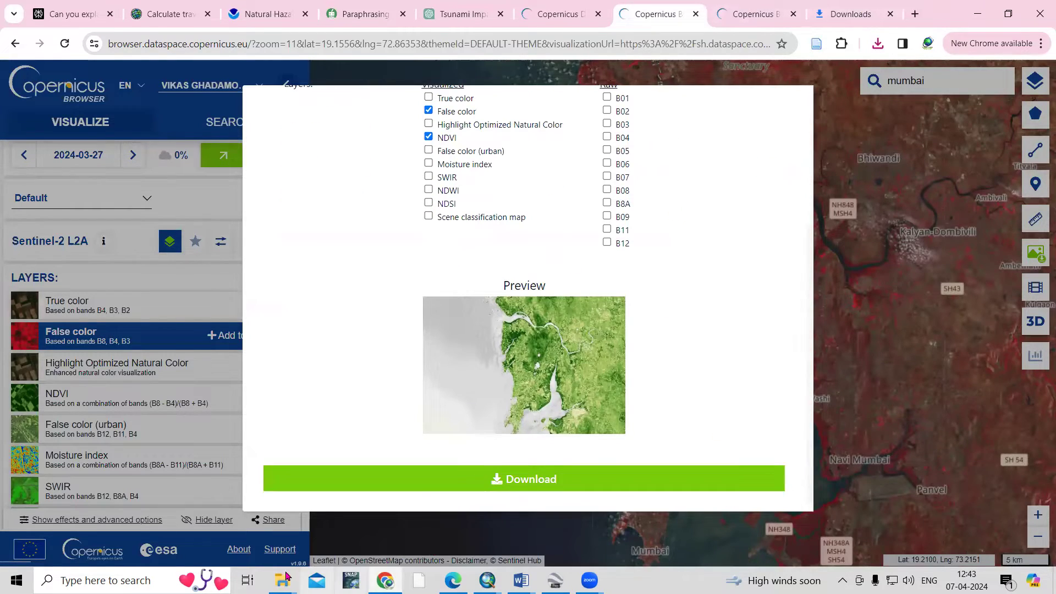
pyautogui.moveTo(285, 578)
pyautogui.click(478, 540)
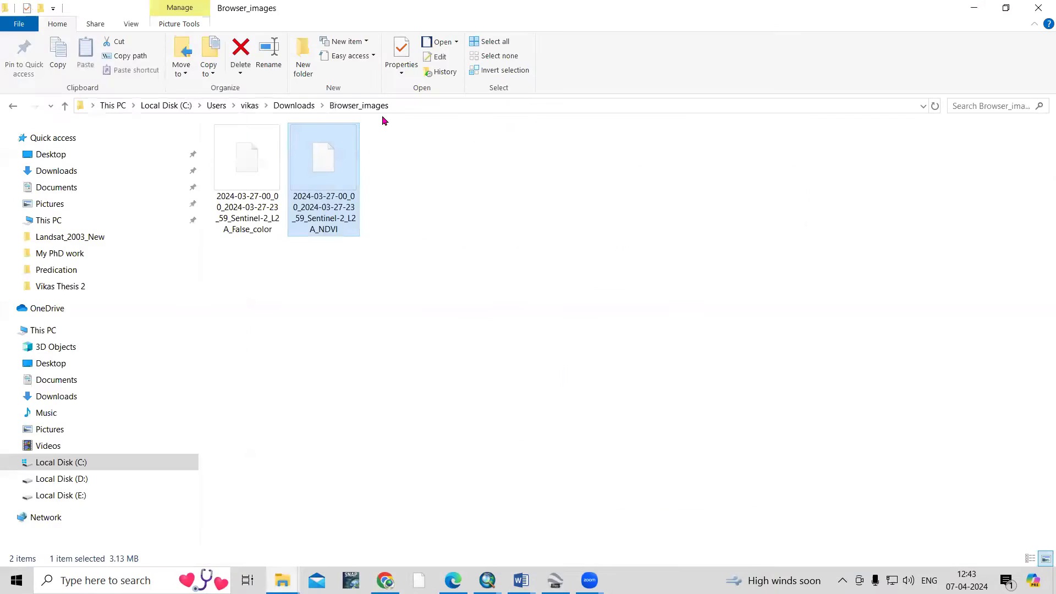
pyautogui.click(417, 107)
pyautogui.hotkey('ctrl', 'c')
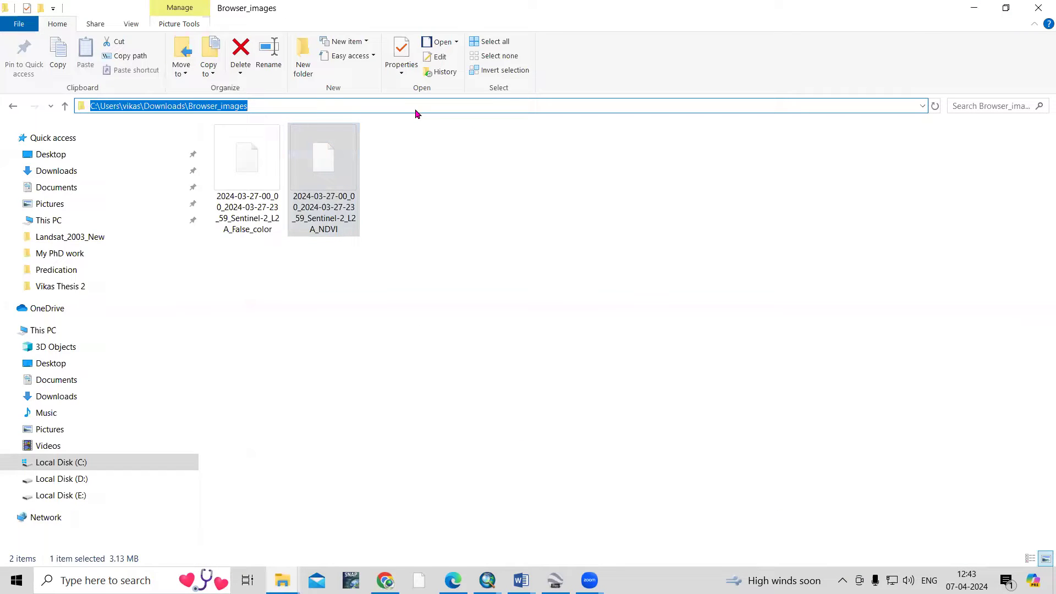
pyautogui.click(496, 575)
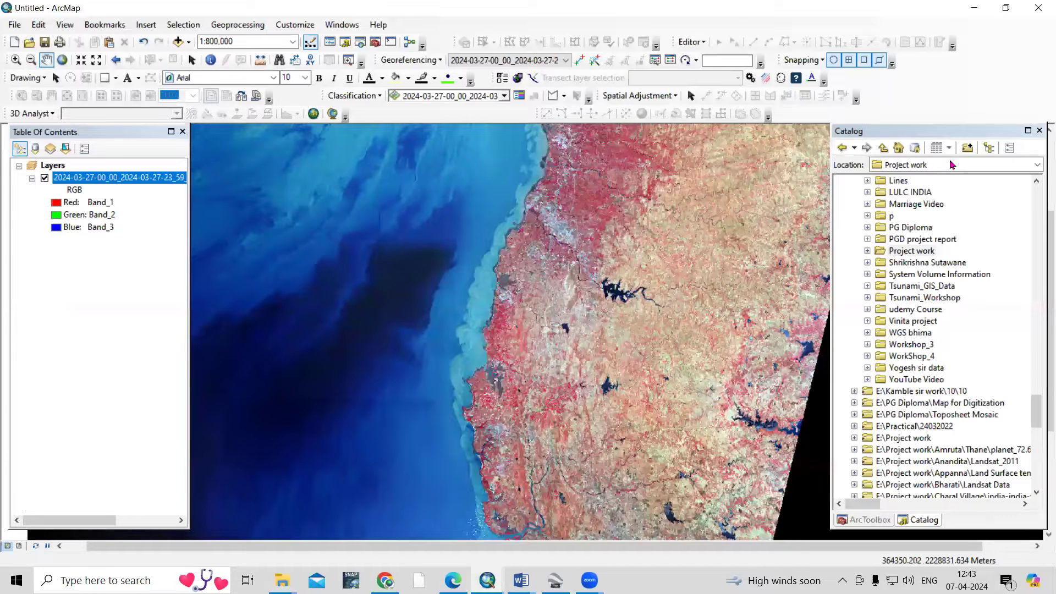
# Point the Catalog location at the pasted Browser_images path and expand that folder.
pyautogui.click(952, 165)
pyautogui.hotkey('ctrl', 'v')
pyautogui.press('Return')
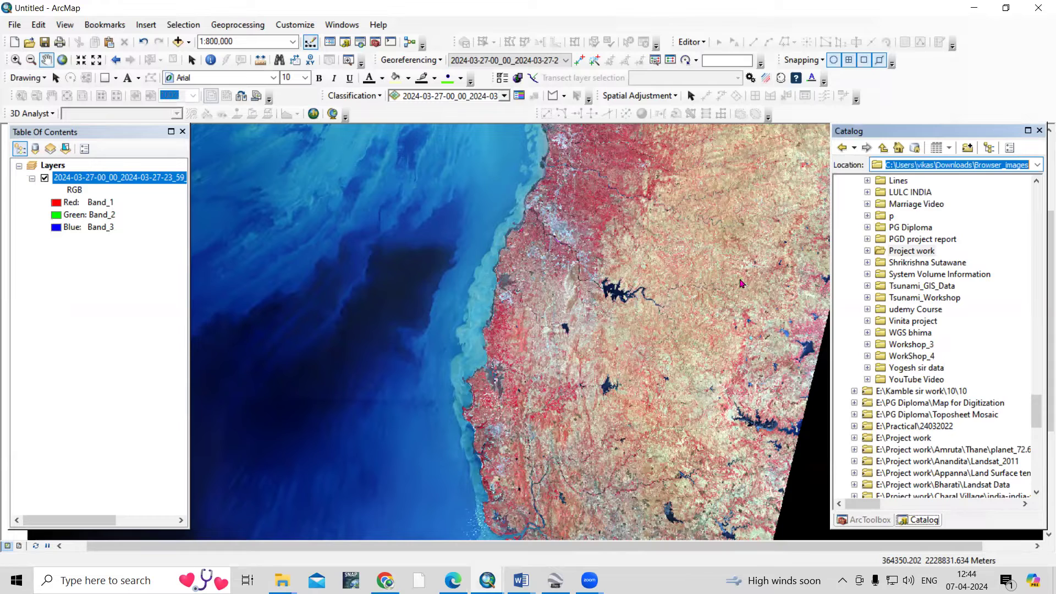
pyautogui.click(347, 45)
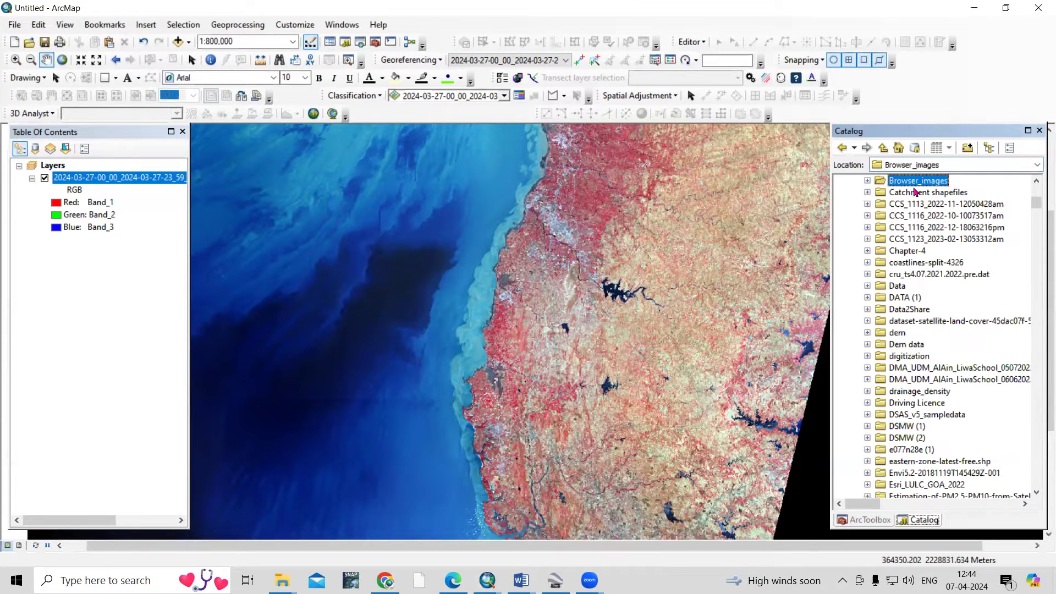
pyautogui.doubleClick(916, 186)
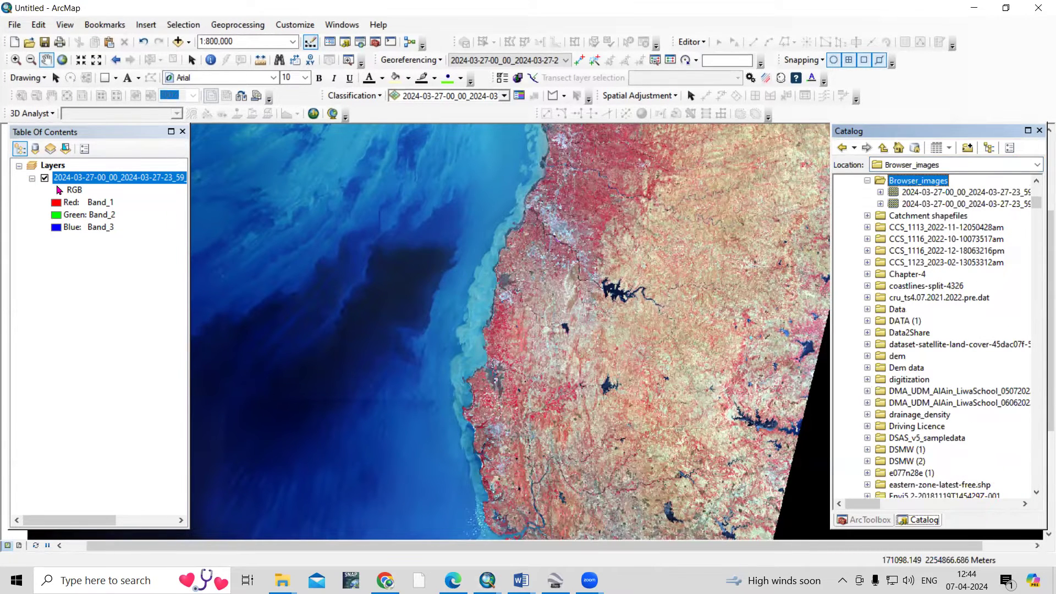
# Hide the old false-colour layer and add the NDVI raster to the map with pyramids built.
pyautogui.click(44, 178)
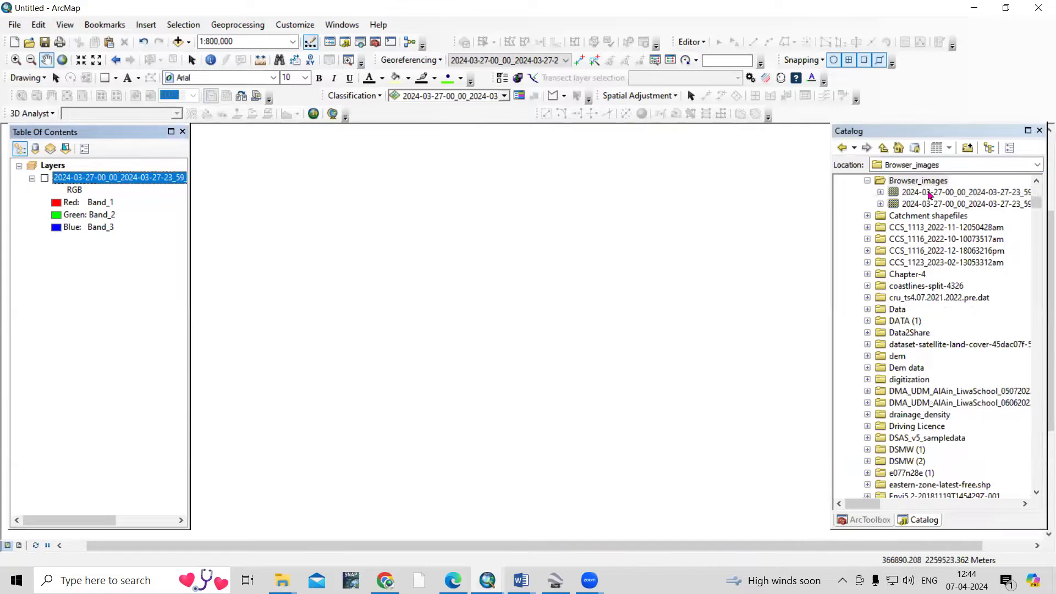
pyautogui.moveTo(931, 204); pyautogui.dragTo(613, 227)
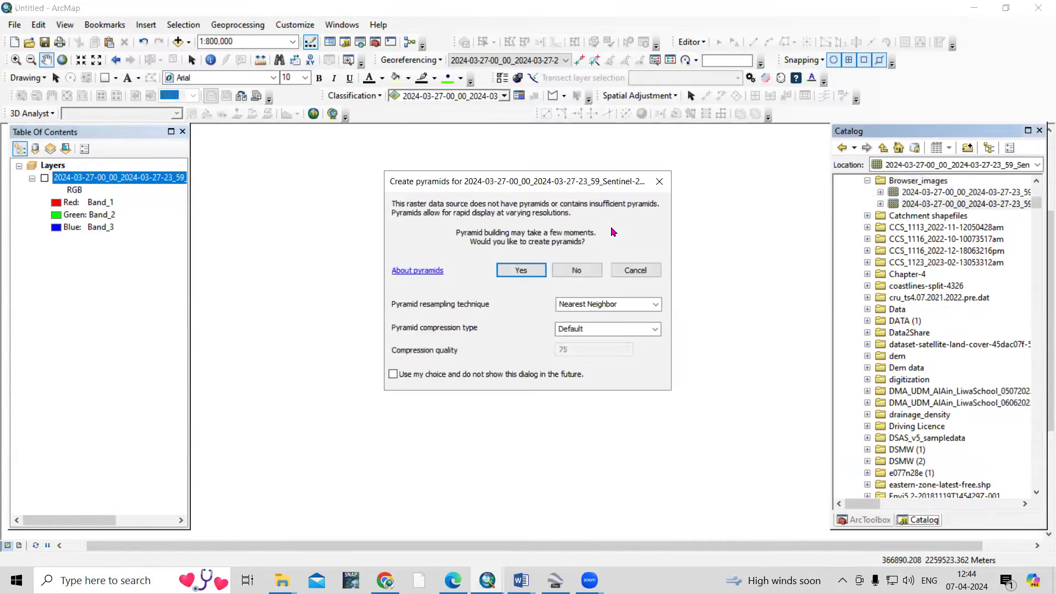
pyautogui.click(521, 271)
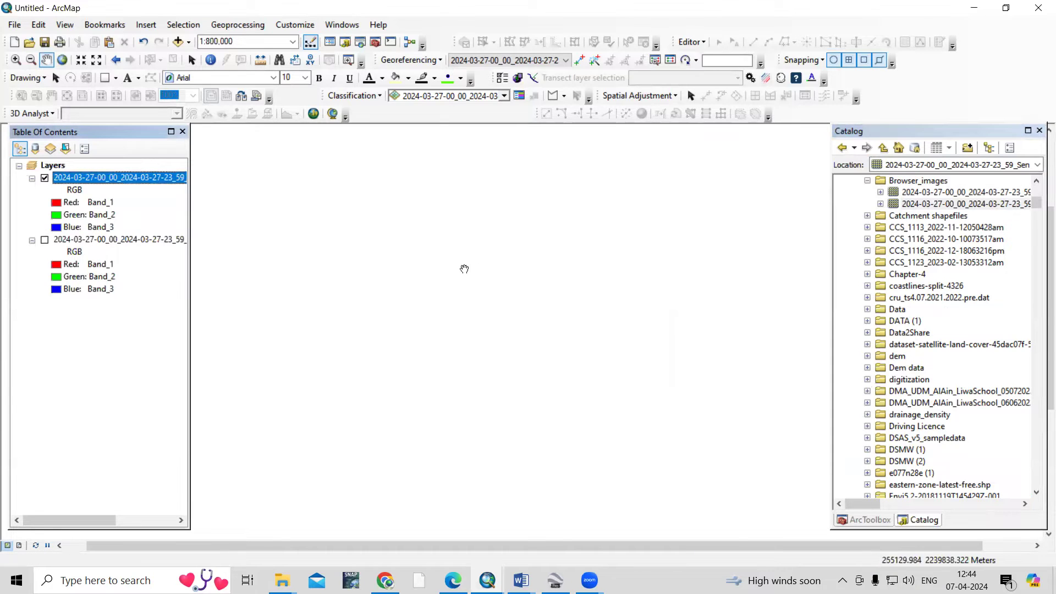
pyautogui.rightClick(99, 178)
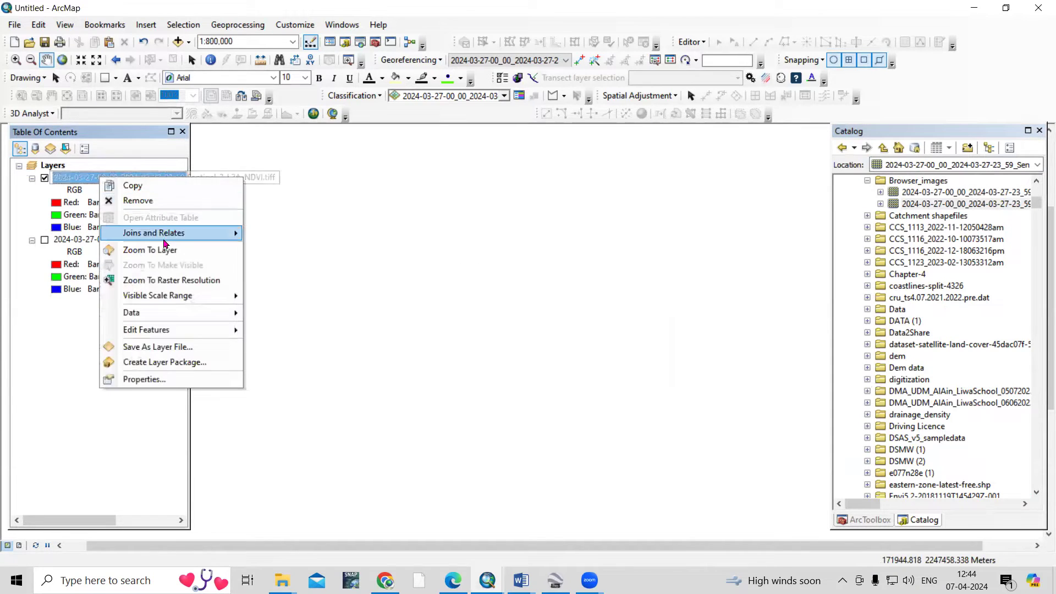
# Zoom to the NDVI layer, widen the layer list, and add the False_color raster with pyramids.
pyautogui.click(168, 252)
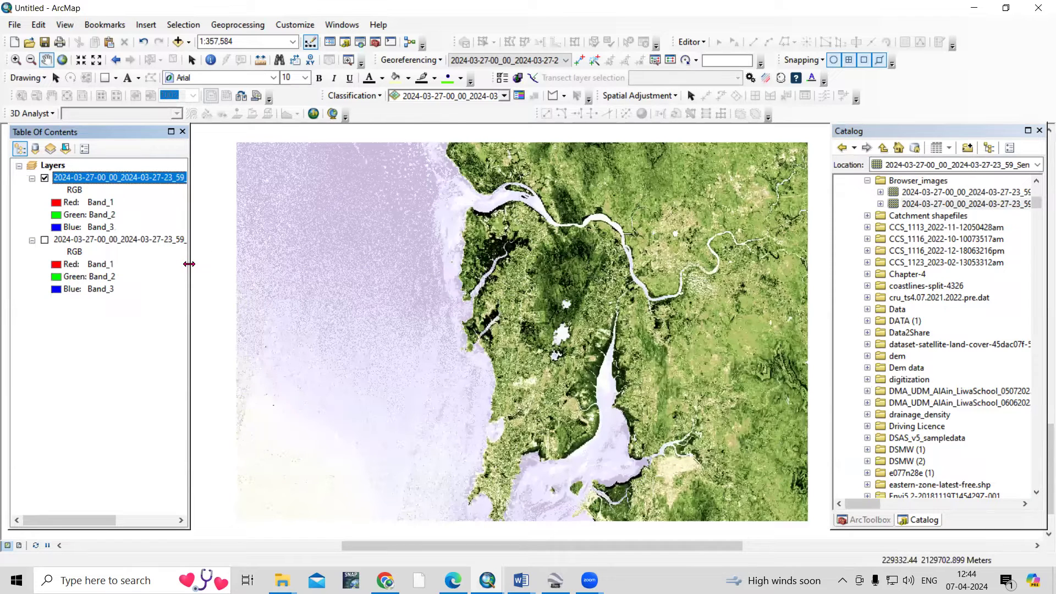
pyautogui.moveTo(189, 264); pyautogui.dragTo(285, 264)
pyautogui.moveTo(963, 192); pyautogui.dragTo(498, 220)
pyautogui.click(534, 266)
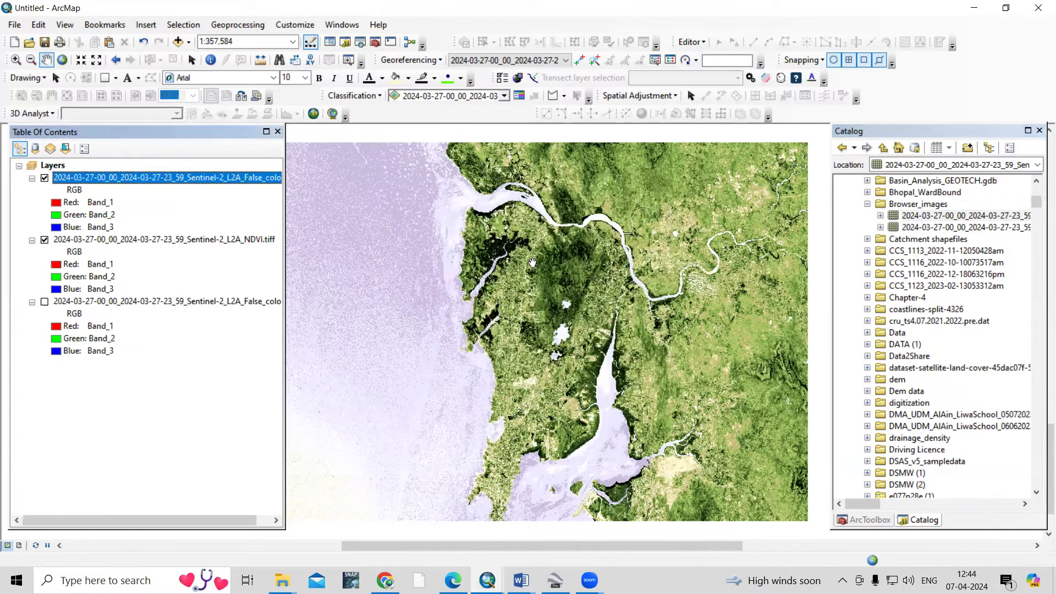
# Toggle off the False_color layer and pan around Mumbai to compare it with NDVI.
pyautogui.moveTo(539, 444); pyautogui.dragTo(547, 422)
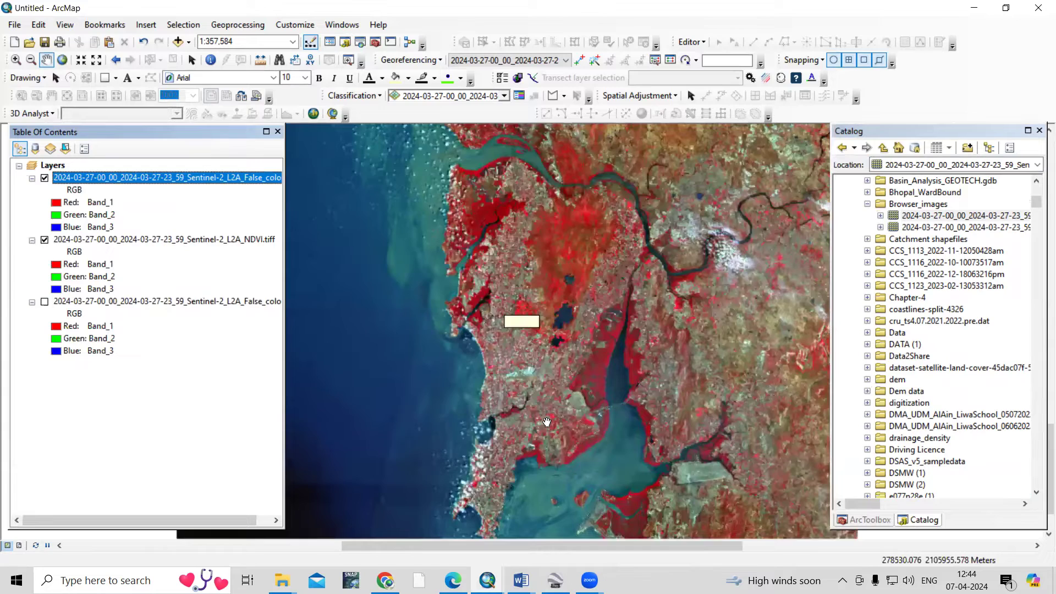
pyautogui.scroll(3, 547, 422)
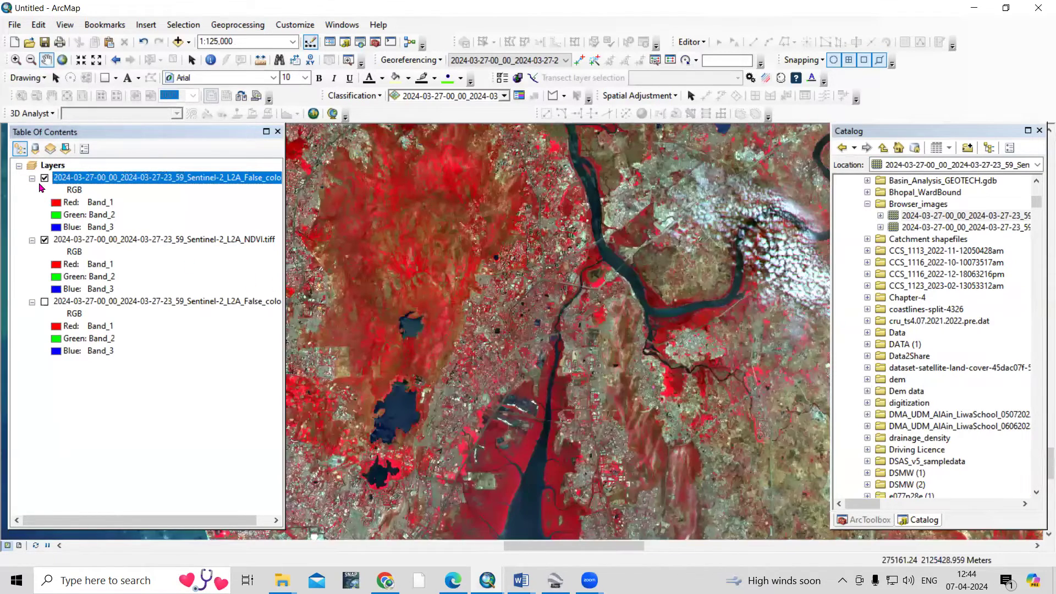
pyautogui.click(45, 179)
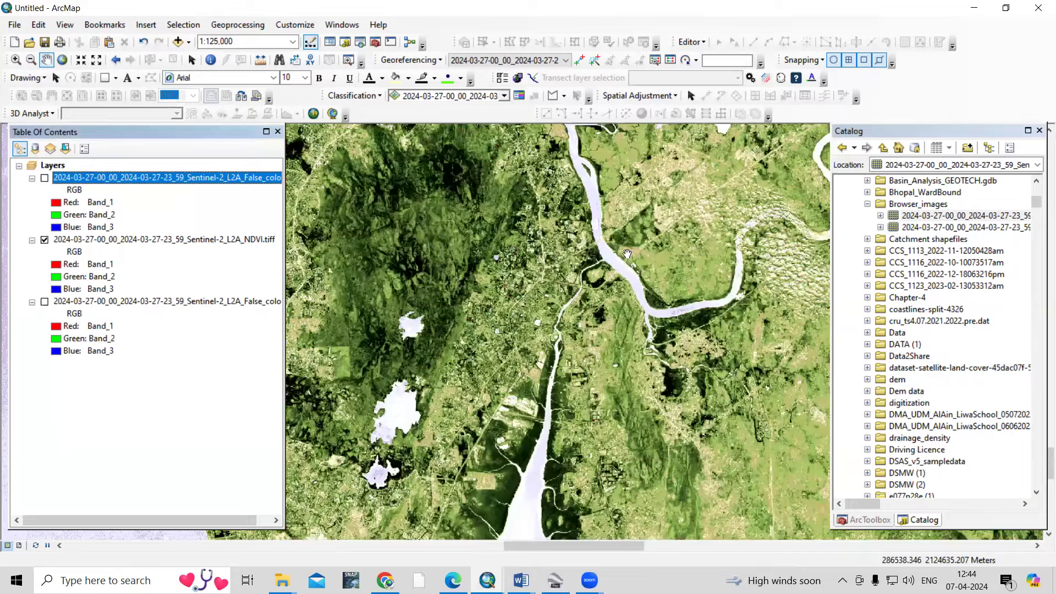
pyautogui.moveTo(701, 300); pyautogui.dragTo(654, 421)
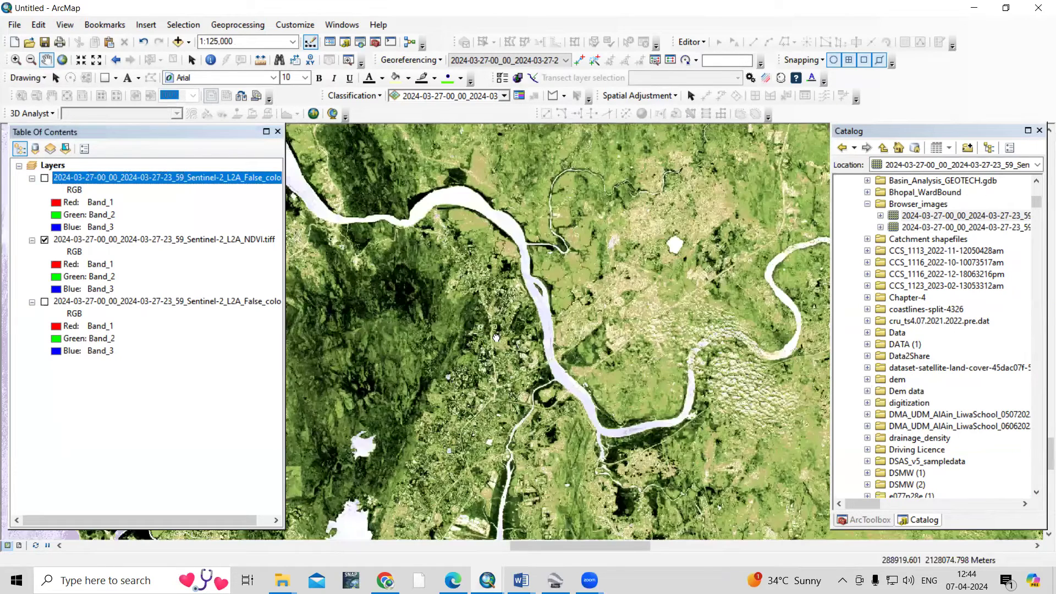
pyautogui.moveTo(561, 383); pyautogui.dragTo(693, 234)
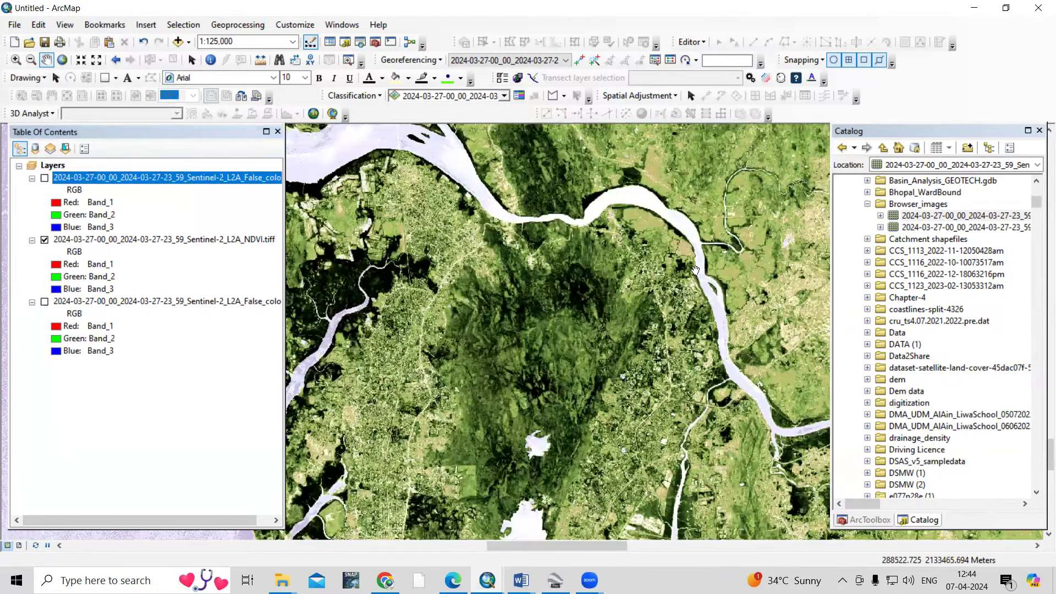
pyautogui.scroll(-5, 49, 183)
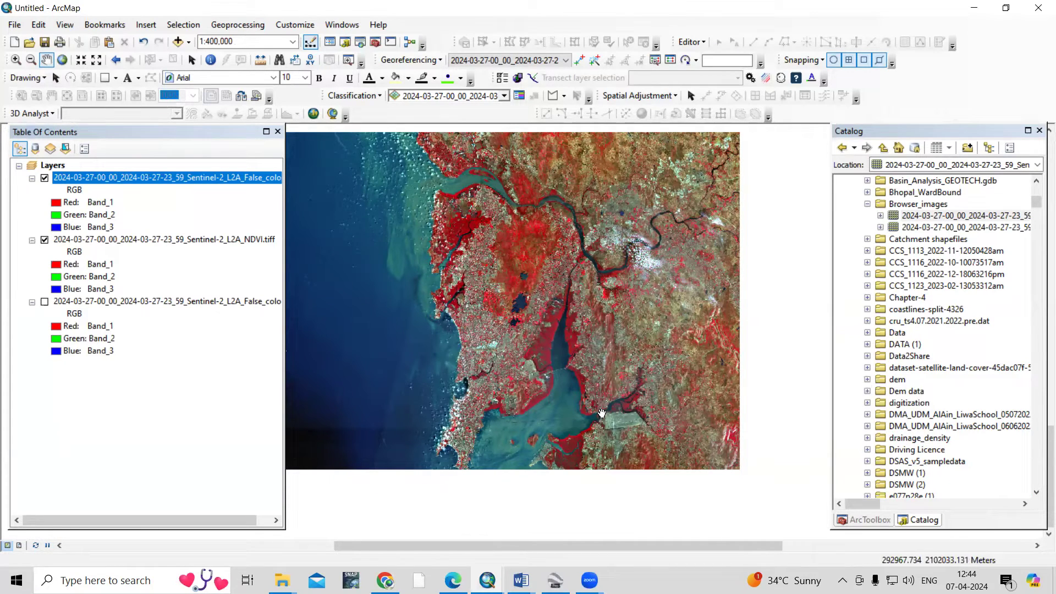
pyautogui.scroll(2, 577, 302)
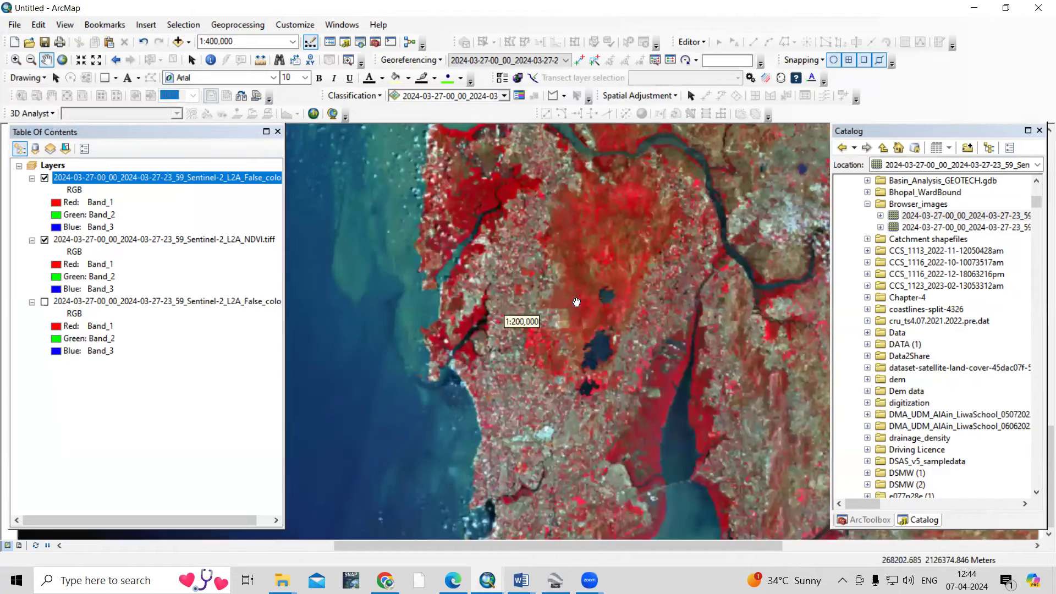
pyautogui.moveTo(579, 287); pyautogui.dragTo(570, 428)
pyautogui.moveTo(700, 470); pyautogui.dragTo(673, 325)
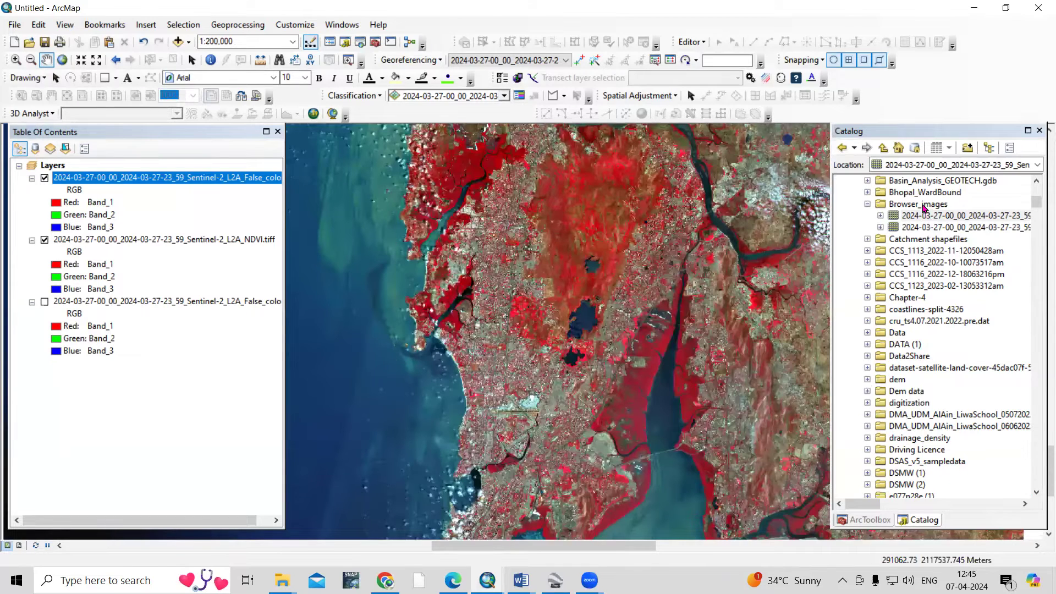
pyautogui.click(924, 205)
pyautogui.rightClick(924, 204)
# Create the Study_Area polygon shapefile in Browser_images using WGS 1984 UTM Zone 43N.
pyautogui.moveTo(952, 290)
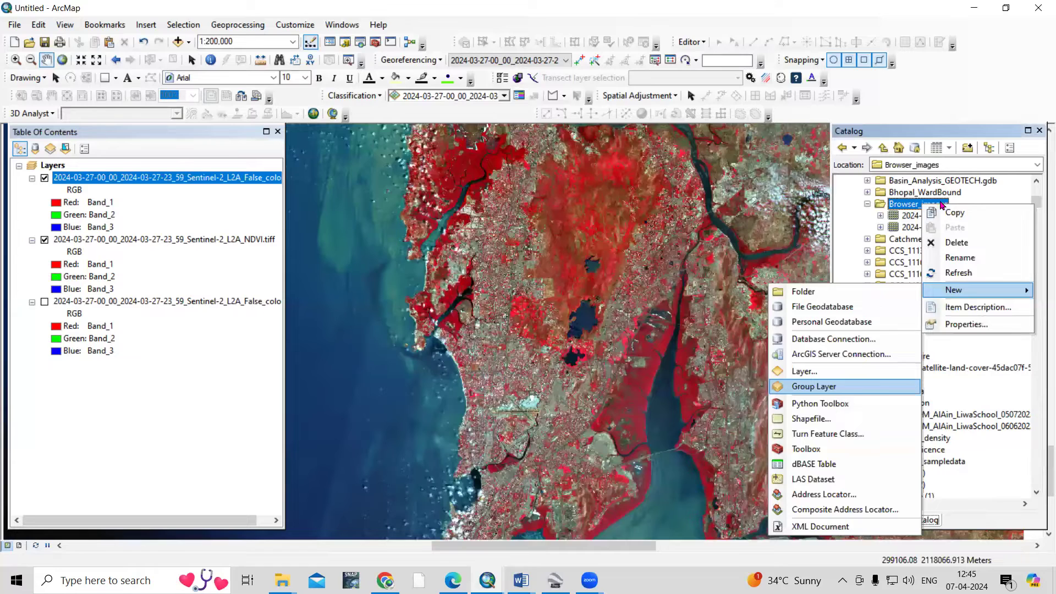
pyautogui.click(840, 423)
pyautogui.write('Study_Area')
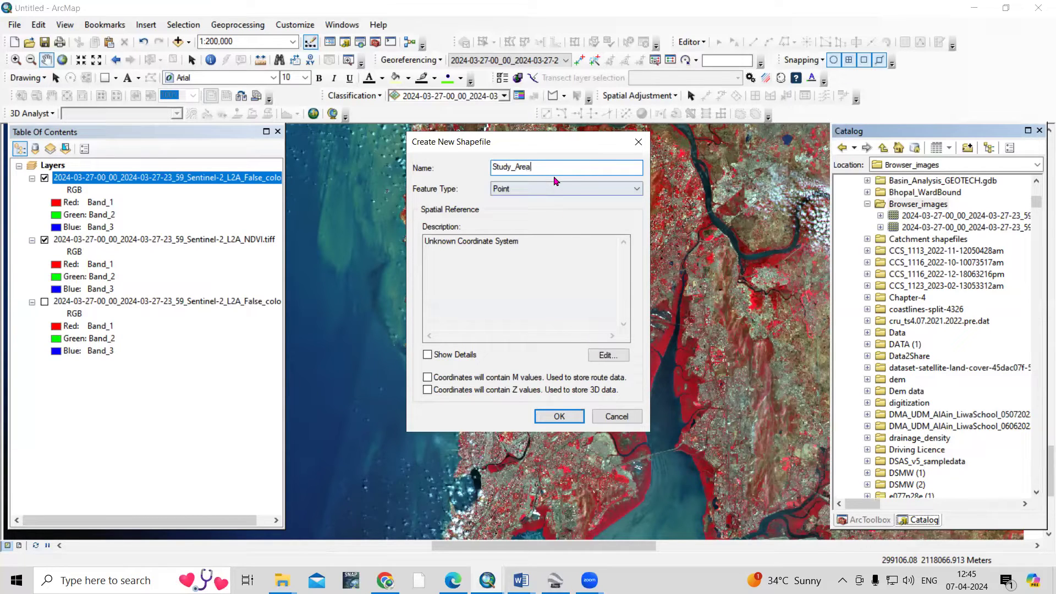
pyautogui.click(555, 188)
pyautogui.click(537, 219)
pyautogui.click(610, 358)
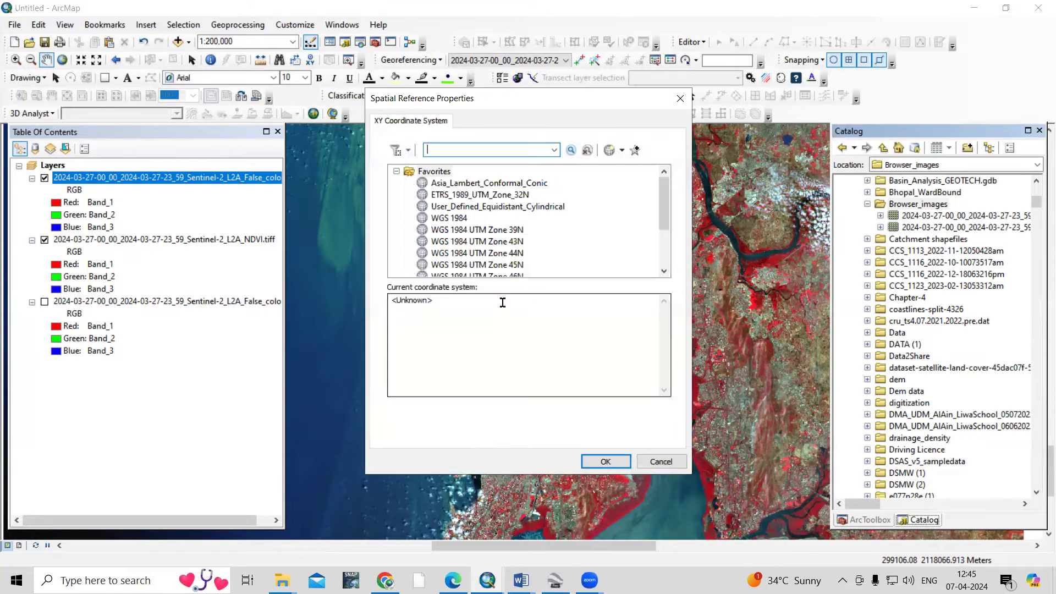
pyautogui.click(511, 242)
pyautogui.scroll(-2, 577, 229)
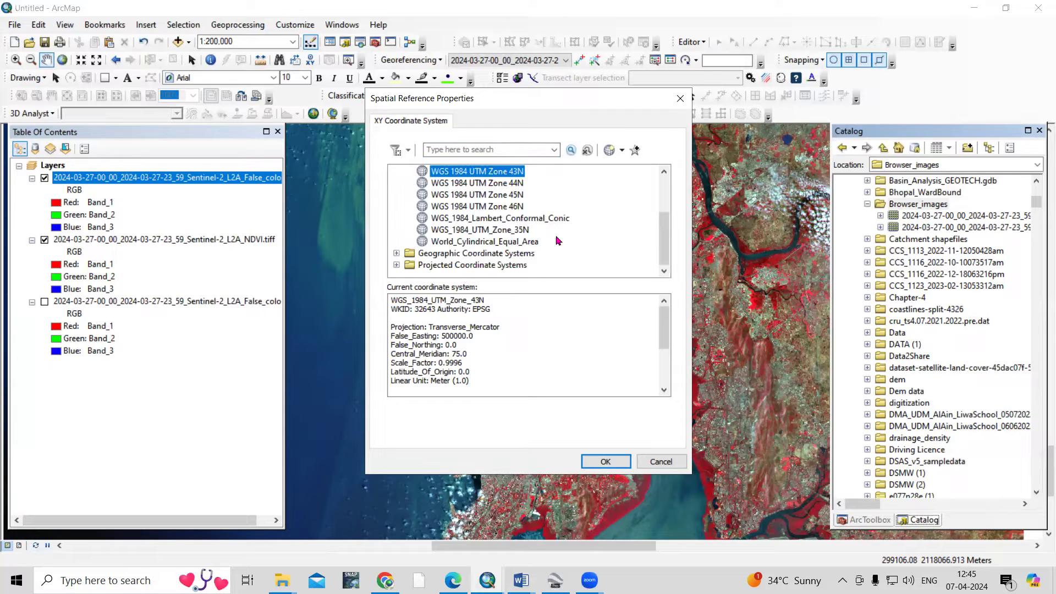
pyautogui.click(606, 462)
pyautogui.click(558, 416)
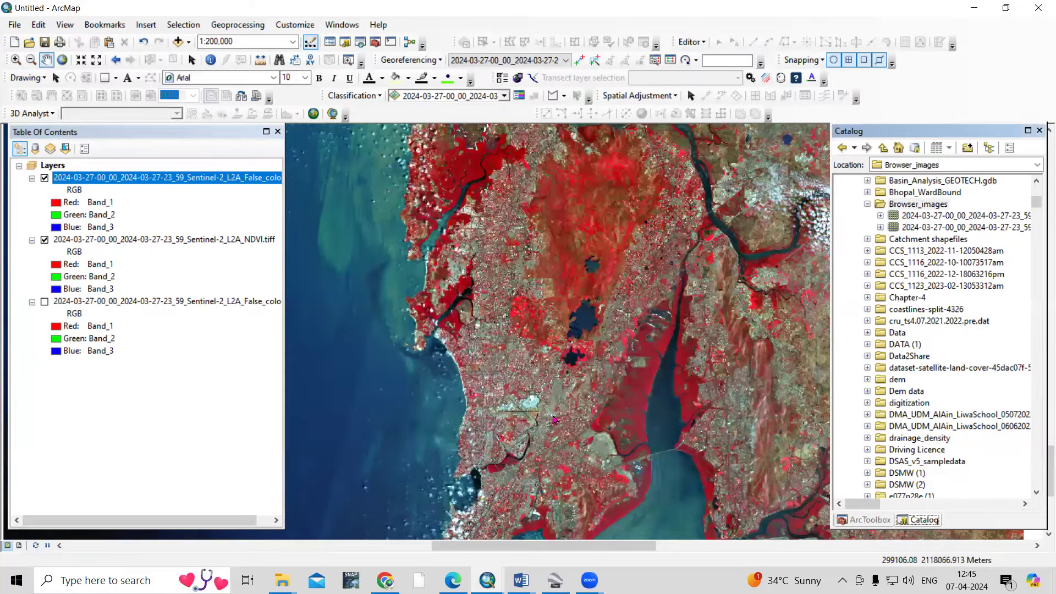
pyautogui.scroll(-2, 556, 403)
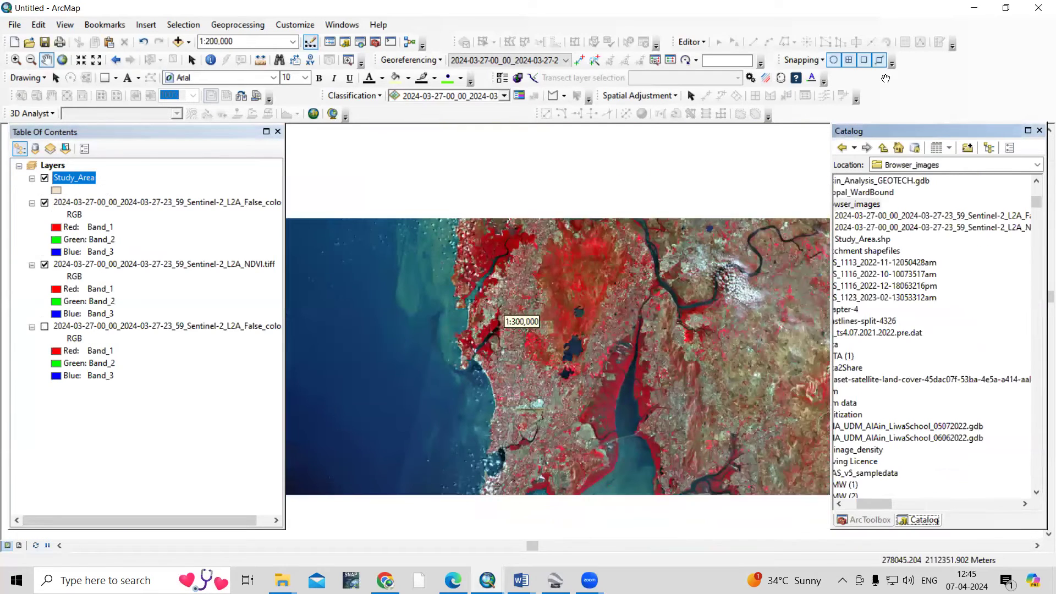
# Start an editing session and choose the Study_Area template in Create Features.
pyautogui.click(696, 44)
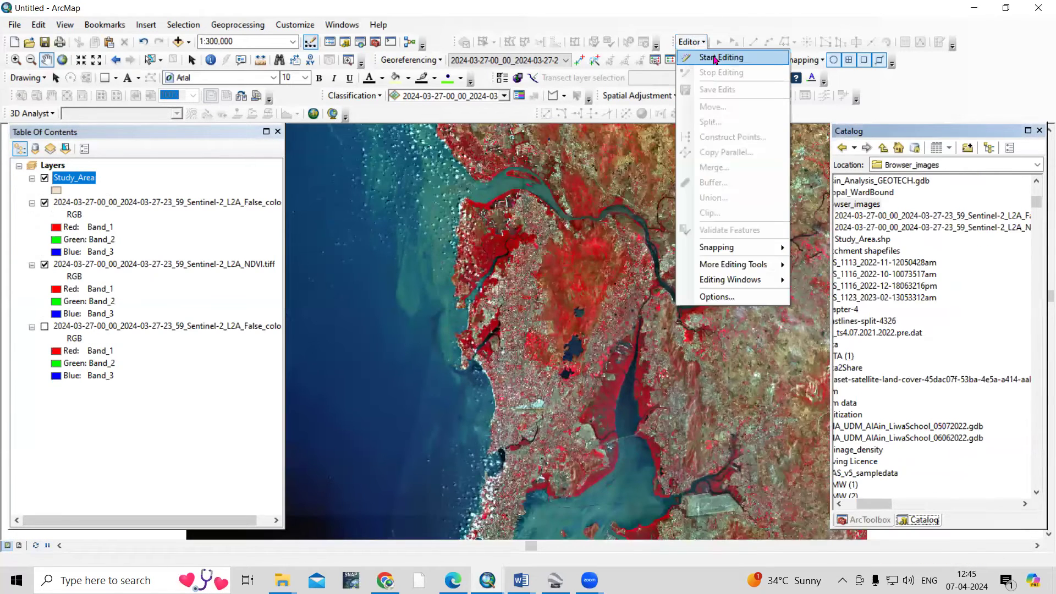
pyautogui.click(714, 59)
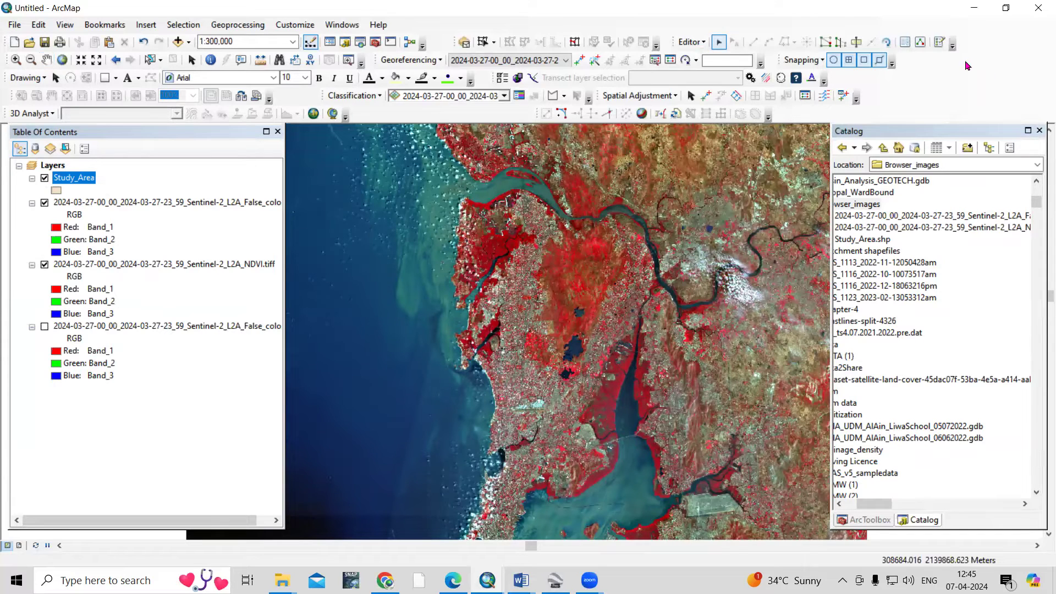
pyautogui.click(939, 44)
pyautogui.click(760, 168)
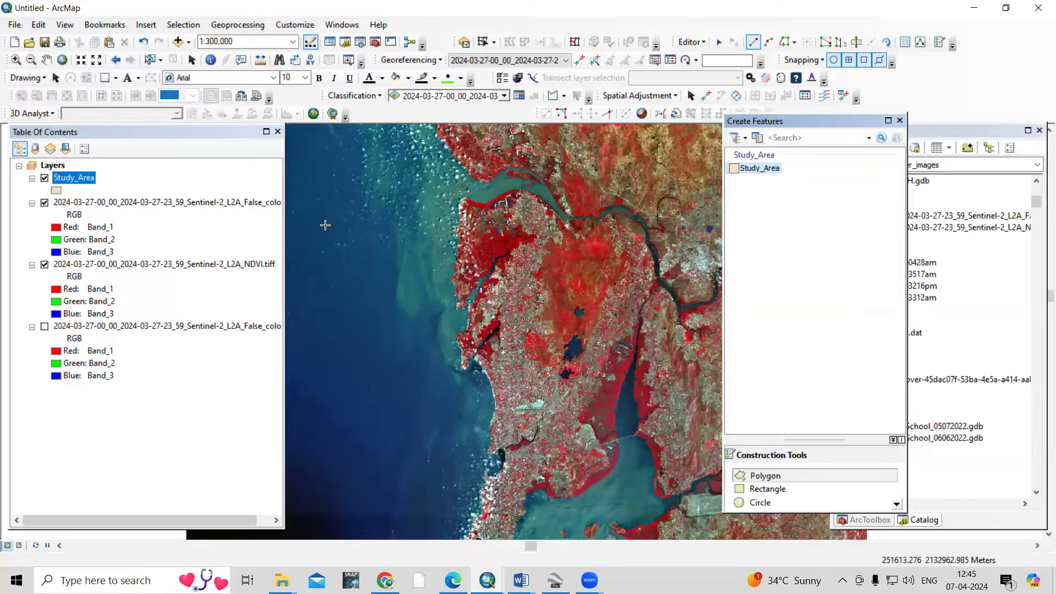
pyautogui.scroll(-3, 397, 199)
# Draw a four-corner rectangle over central Mumbai and save the edits.
pyautogui.click(416, 202)
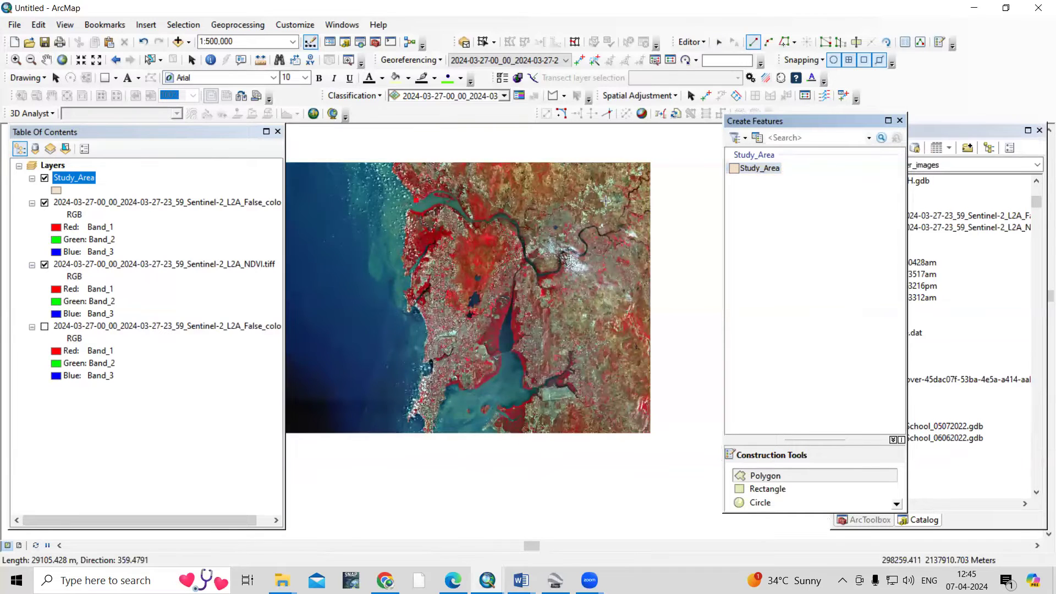
pyautogui.click(608, 200)
pyautogui.click(609, 379)
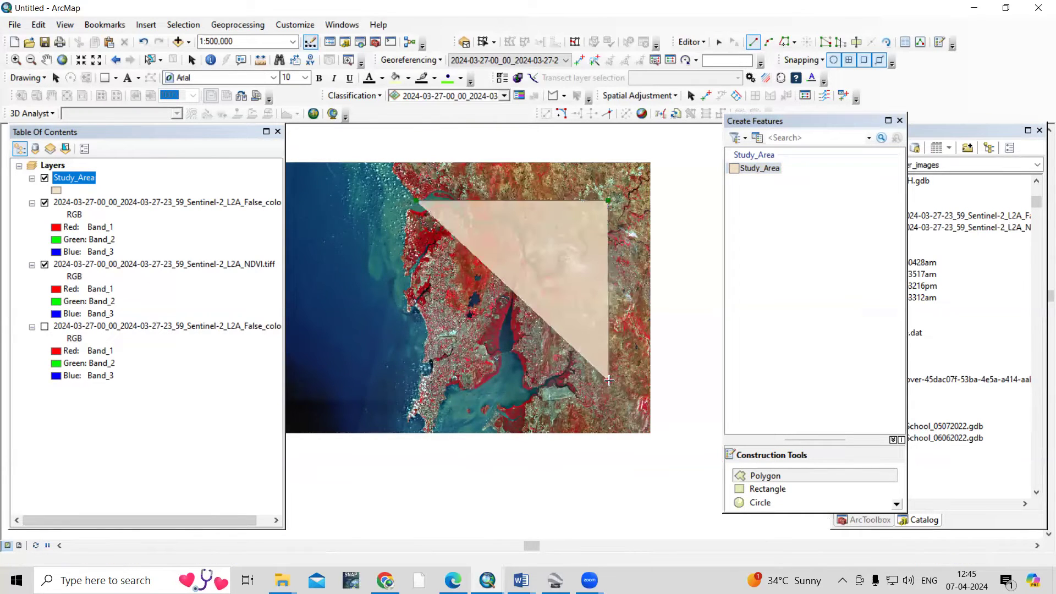
pyautogui.doubleClick(409, 377)
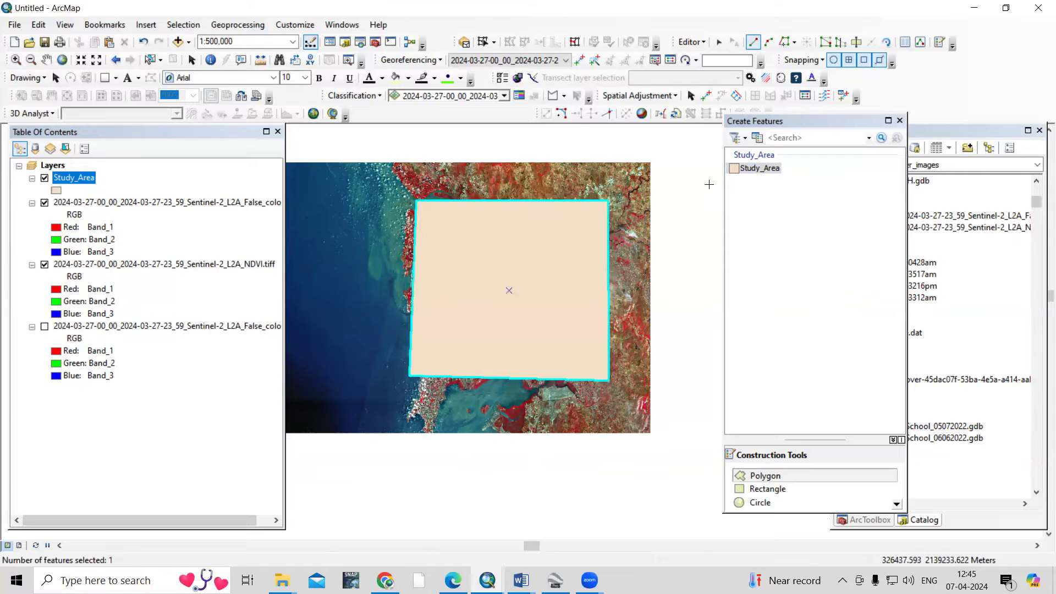
pyautogui.click(691, 42)
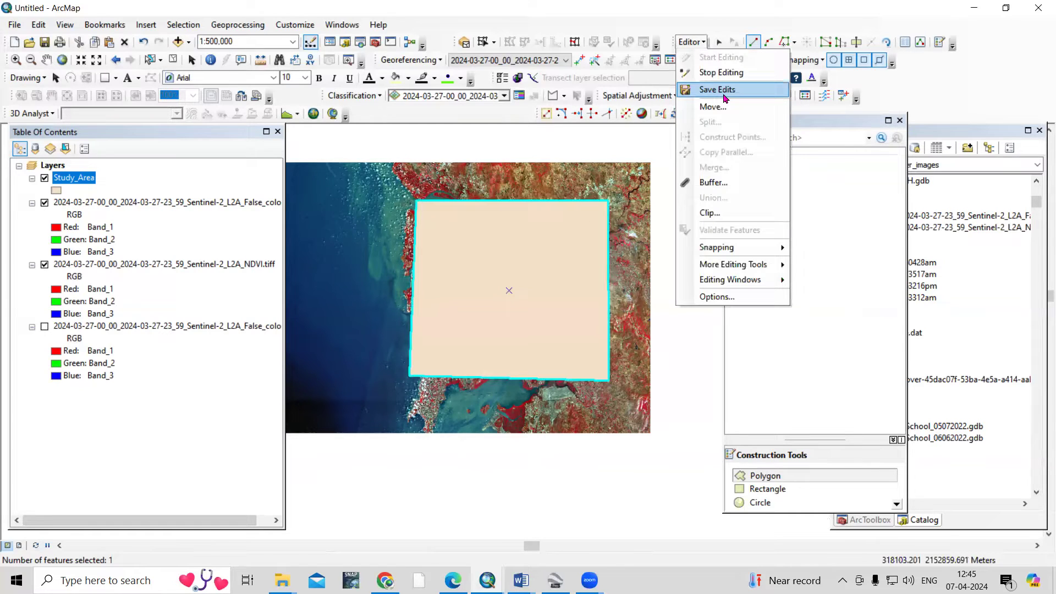
pyautogui.click(705, 74)
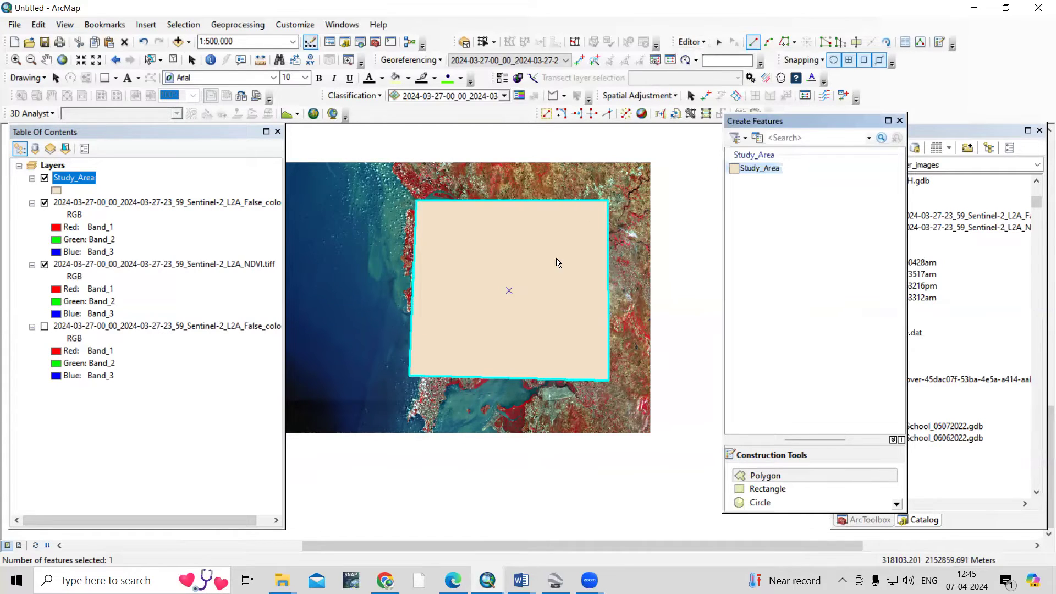
# Give Study_Area a hollow fill with a thicker black outline and close Create Features.
pyautogui.click(56, 190)
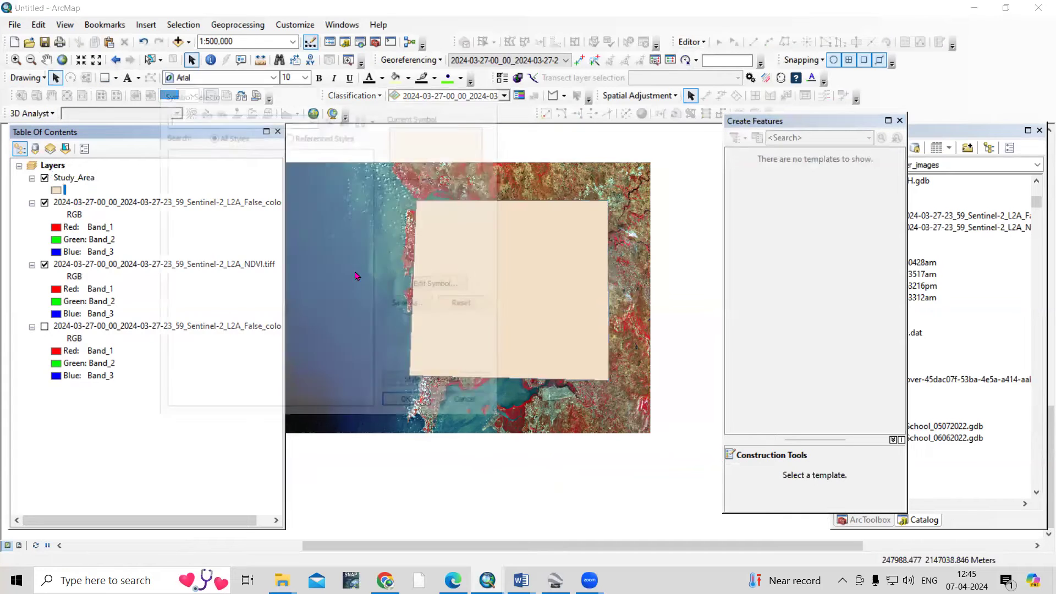
pyautogui.click(192, 233)
pyautogui.click(484, 228)
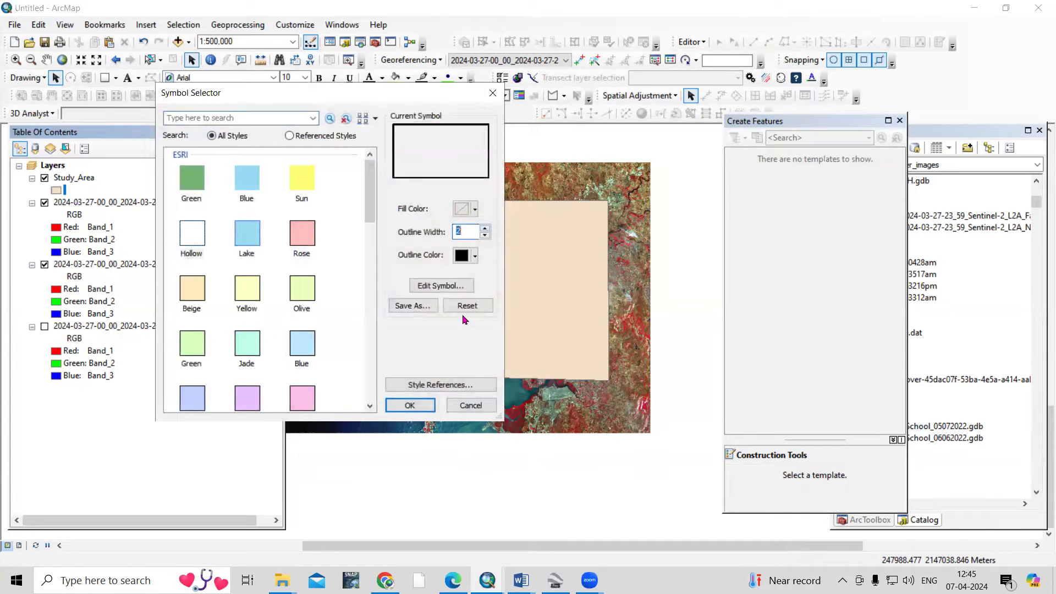
pyautogui.click(410, 405)
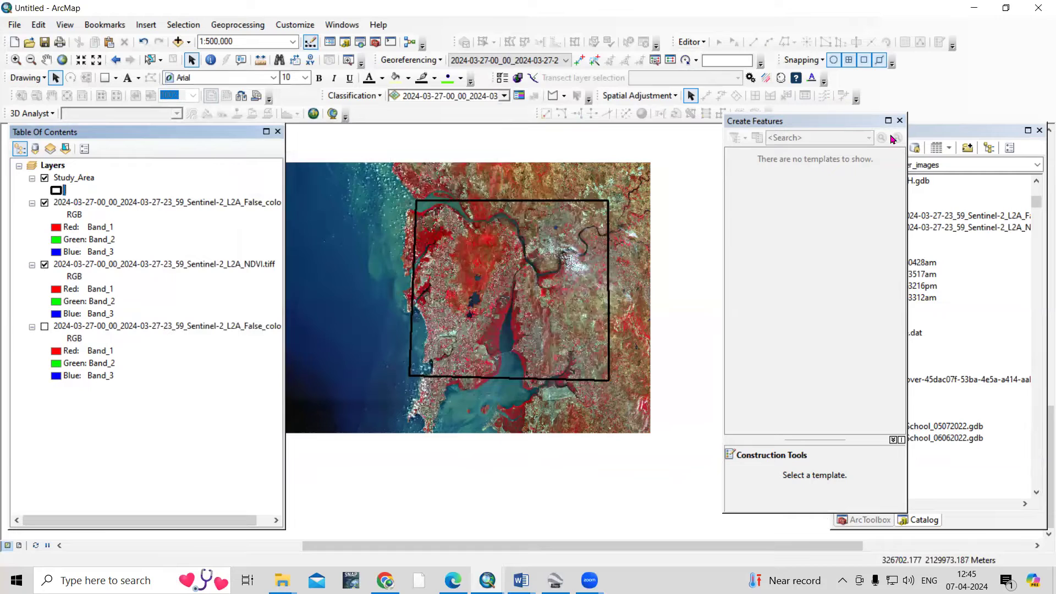
pyautogui.click(900, 121)
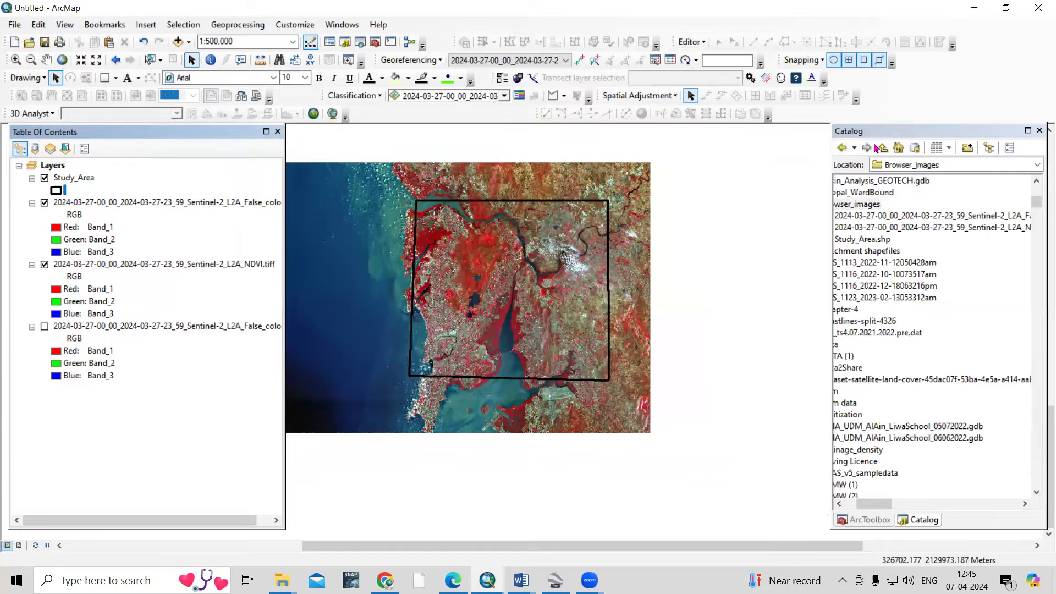
pyautogui.click(377, 44)
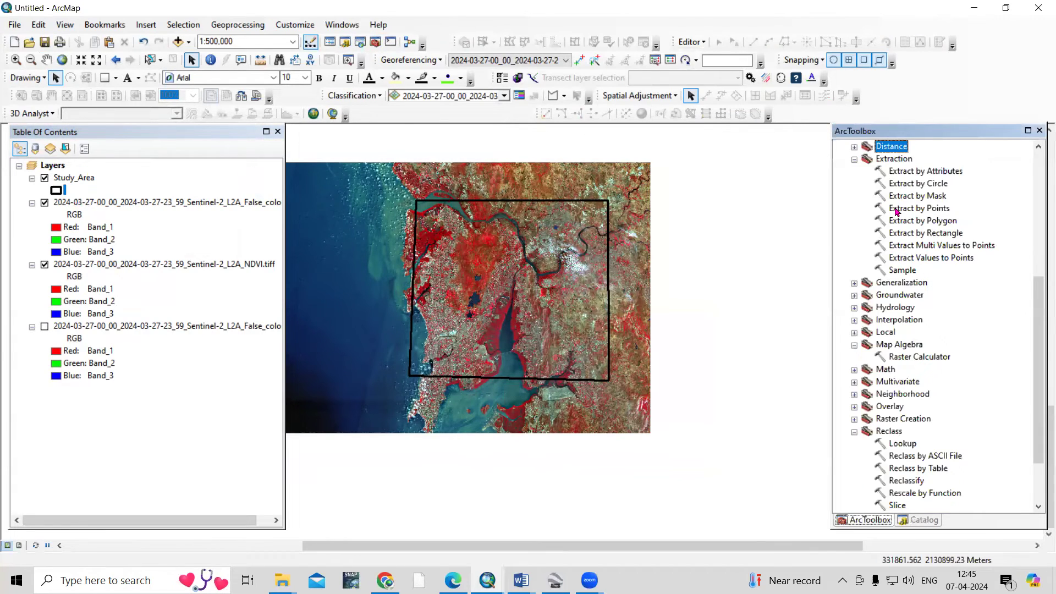
# Open Extract by Mask from Spatial Analyst Tools > Extraction in ArcToolbox.
pyautogui.scroll(7, 895, 210)
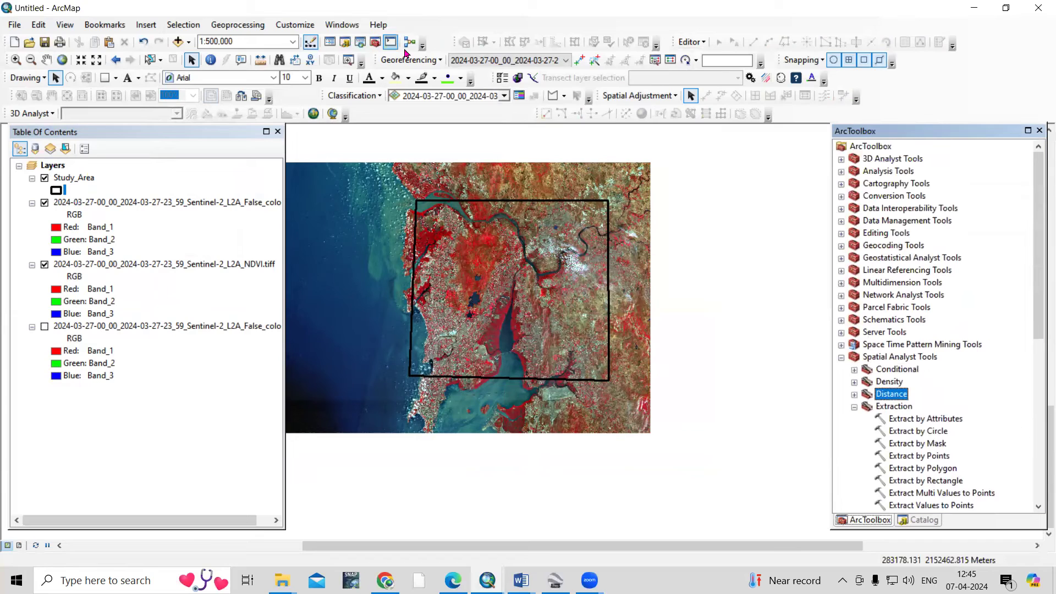
pyautogui.click(841, 357)
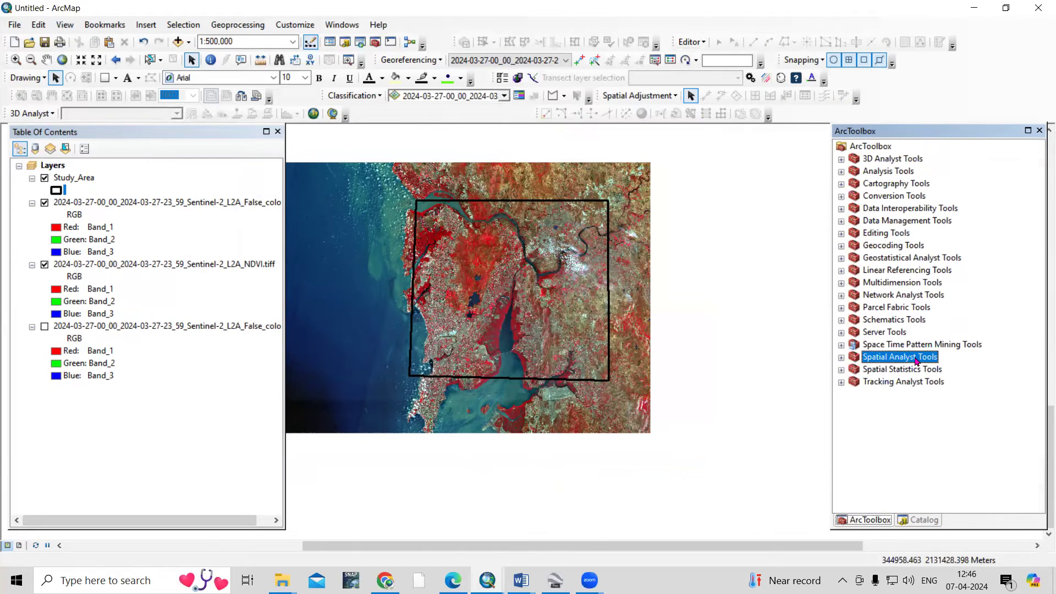
pyautogui.doubleClick(916, 357)
pyautogui.click(854, 197)
pyautogui.click(854, 197)
pyautogui.doubleClick(926, 233)
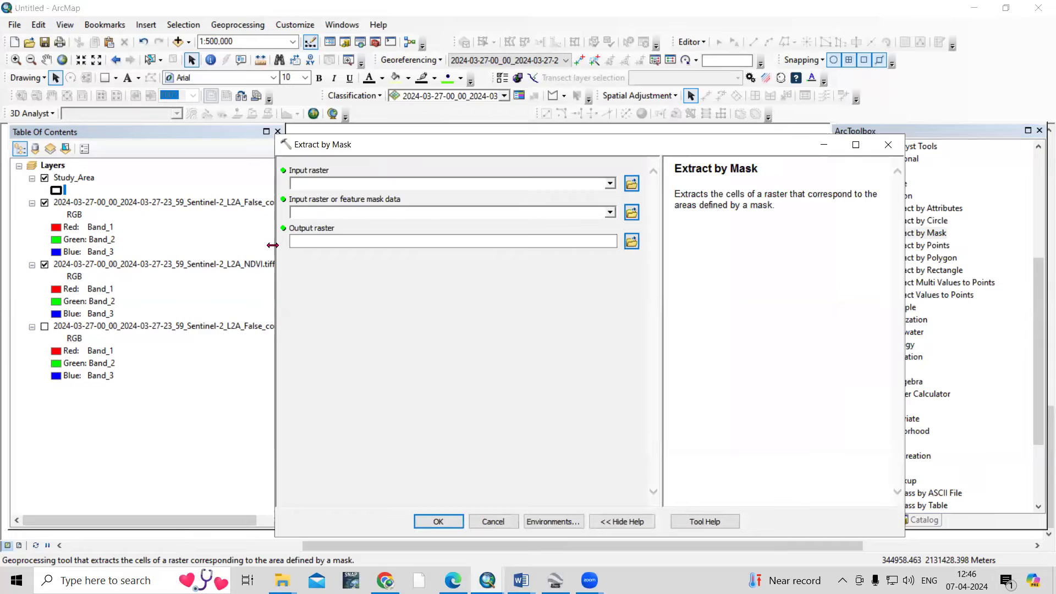
# Run Extract by Mask with the False_color image as input and Study_Area as mask.
pyautogui.moveTo(272, 245); pyautogui.dragTo(308, 245)
pyautogui.moveTo(245, 203); pyautogui.dragTo(398, 182)
pyautogui.moveTo(89, 178); pyautogui.dragTo(379, 215)
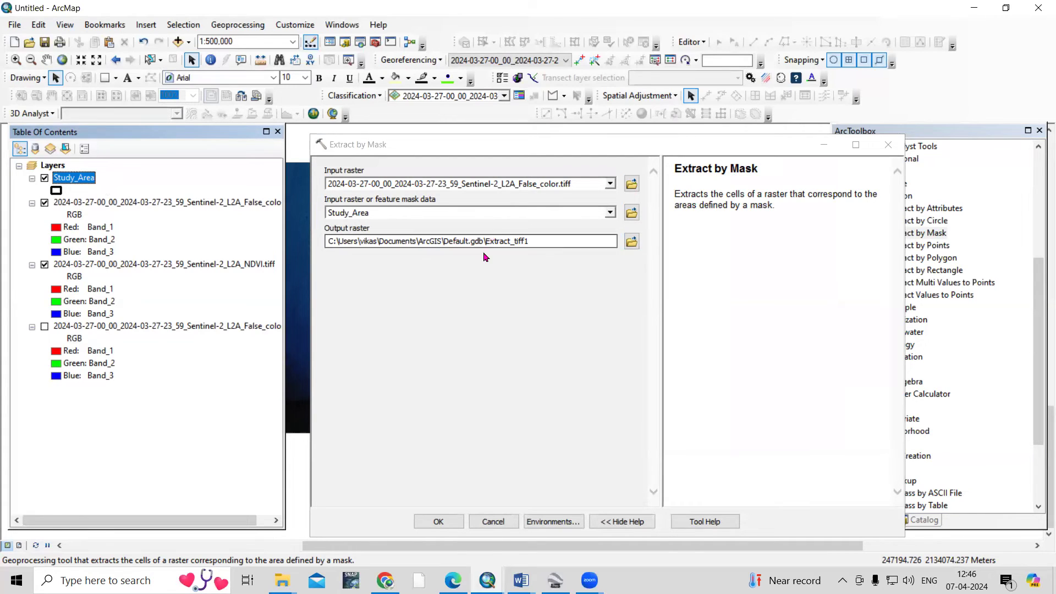
pyautogui.click(437, 522)
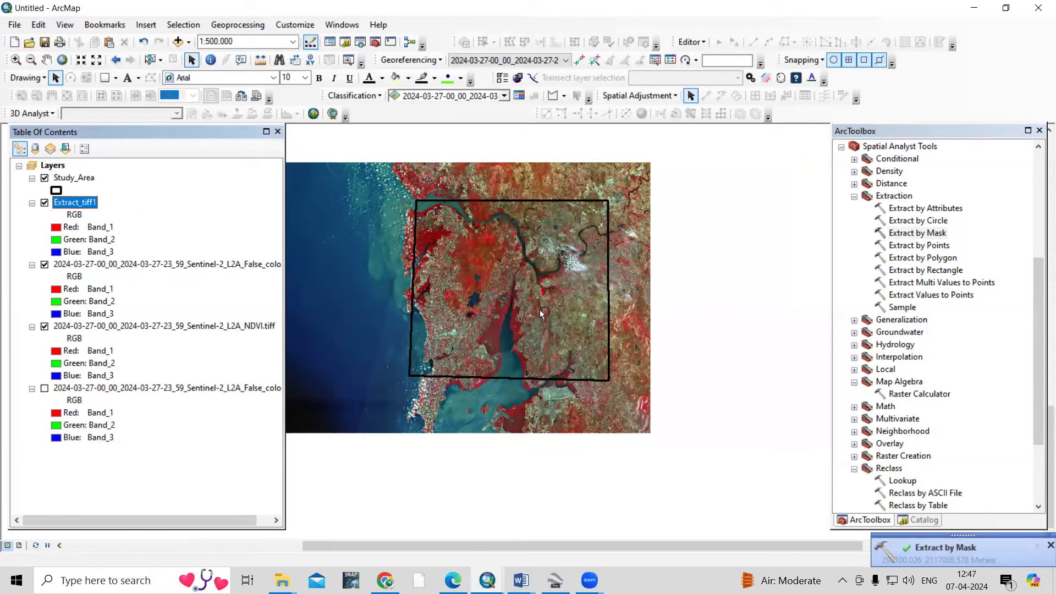
# Hide the False_color and NDVI layers so only the clipped Extract_tiff1 shows.
pyautogui.click(45, 264)
pyautogui.click(45, 327)
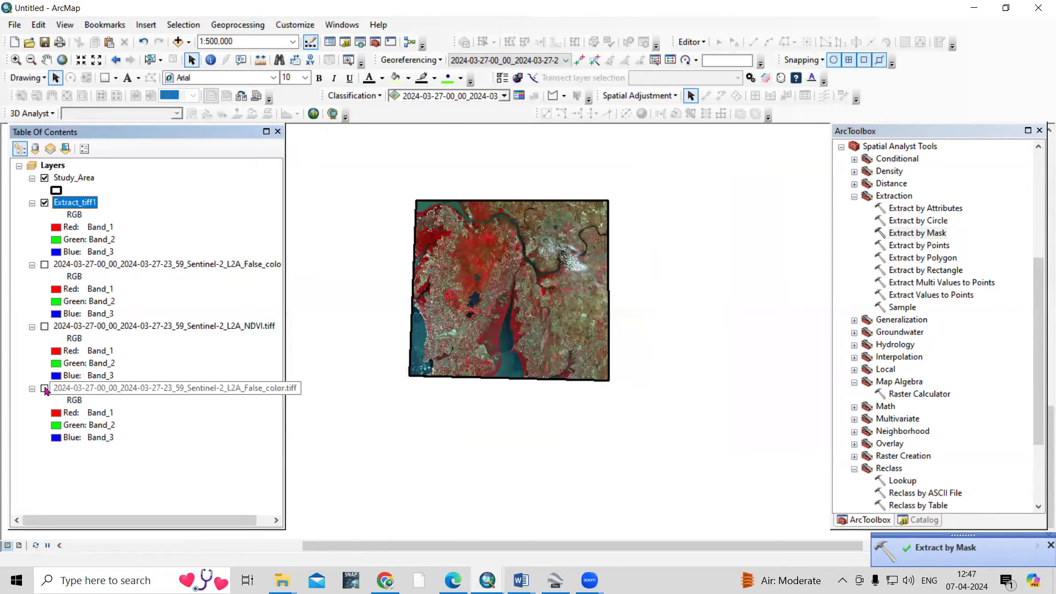
pyautogui.scroll(2, 473, 258)
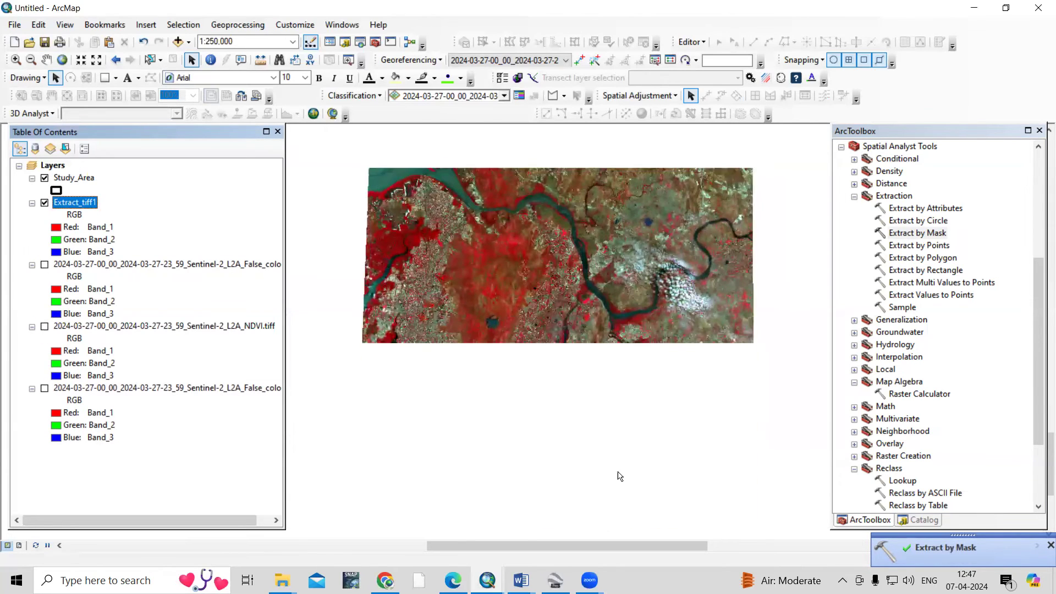
# Check Extract_tiff1's band display settings in Layer Properties, then cancel without changes.
pyautogui.rightClick(91, 210)
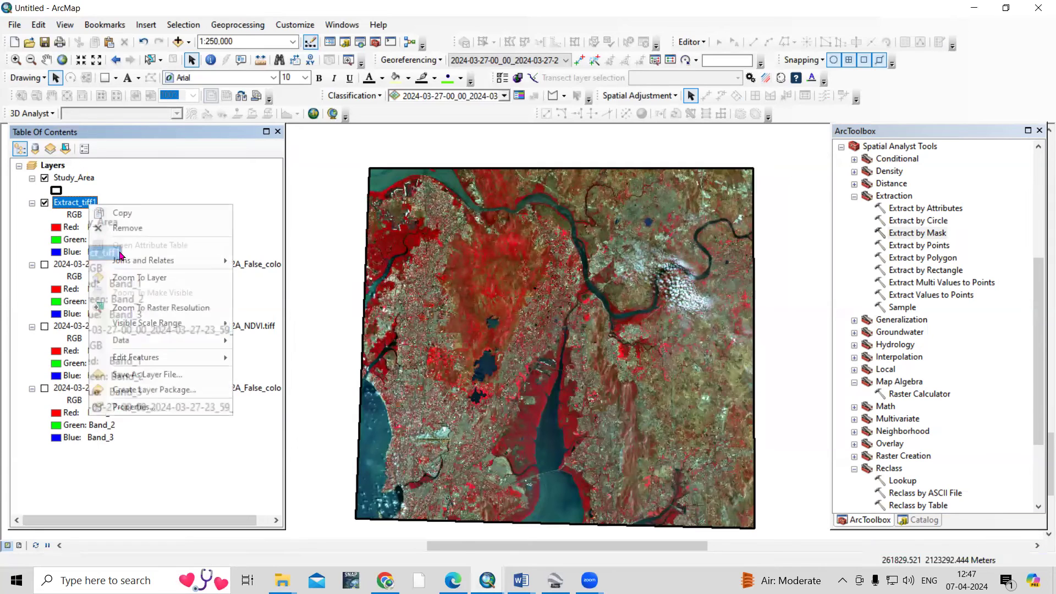
pyautogui.click(176, 406)
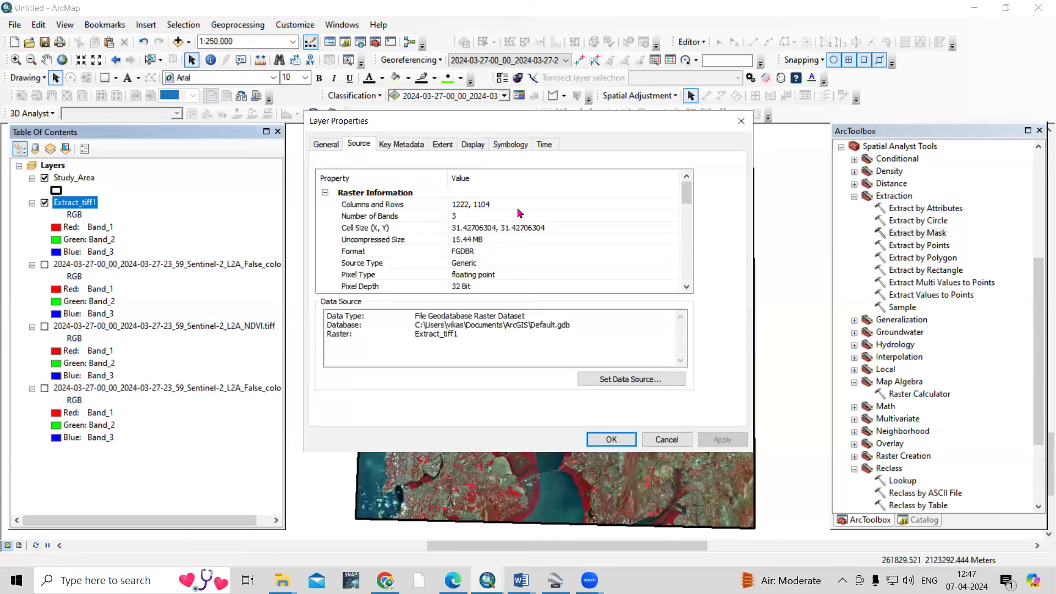
pyautogui.click(511, 144)
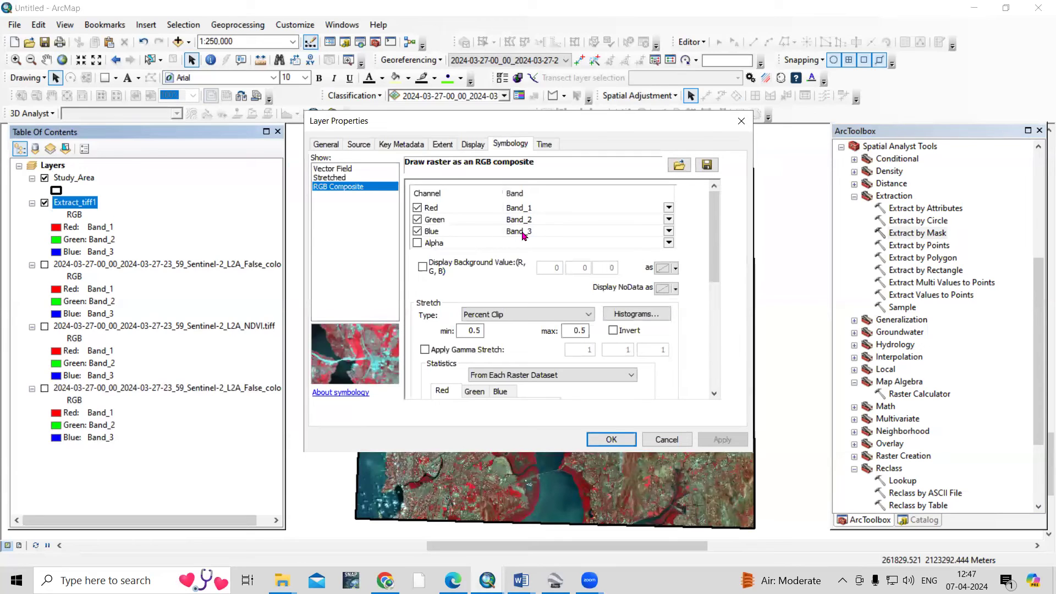
pyautogui.click(668, 438)
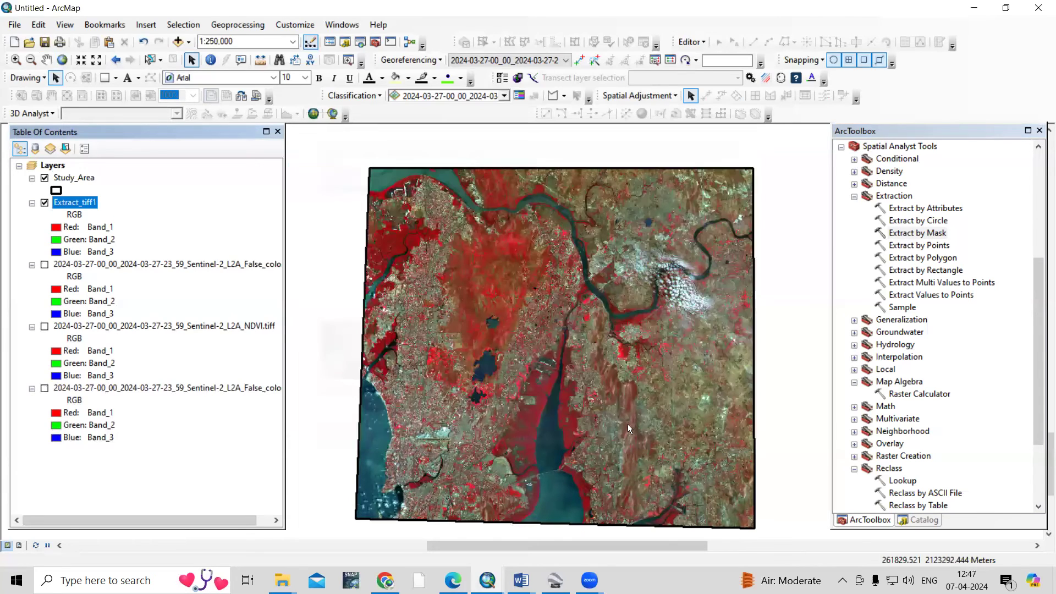
pyautogui.scroll(2, 392, 367)
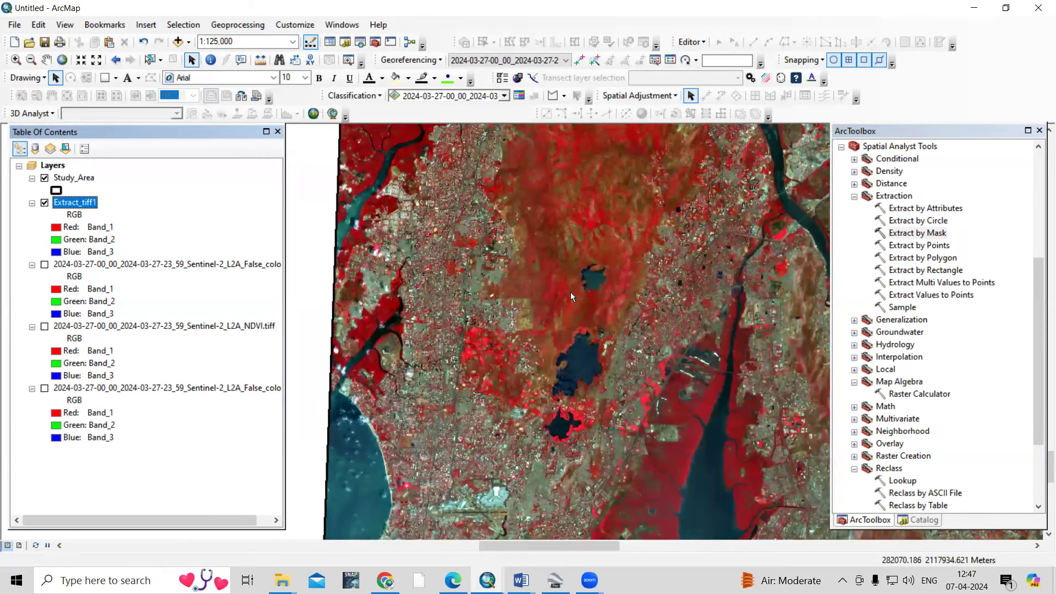
pyautogui.click(385, 581)
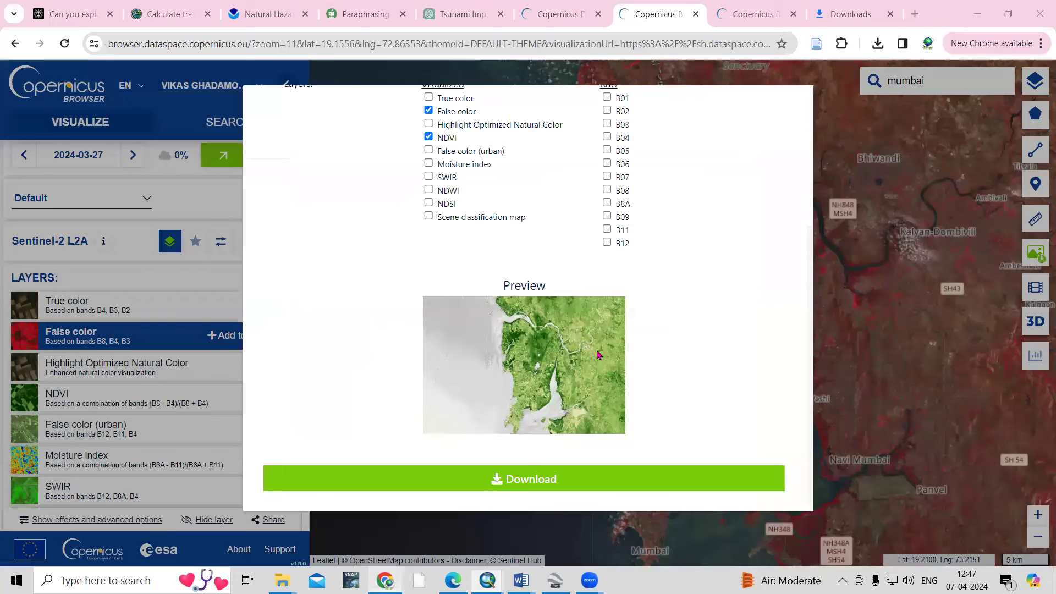
# Scroll through the Analytical download options, then close the download dialog.
pyautogui.scroll(4, 598, 355)
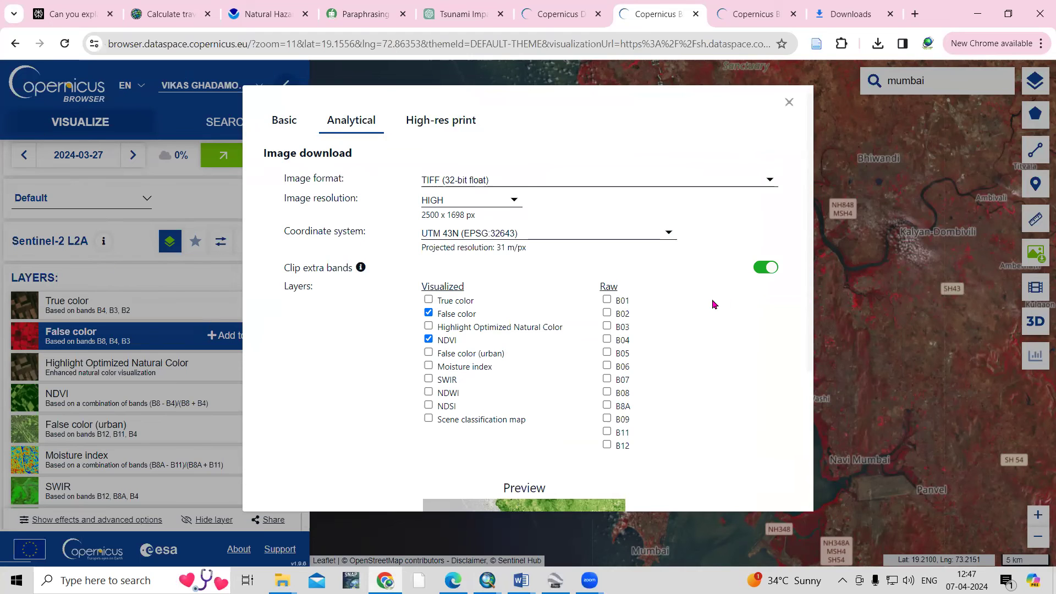
pyautogui.scroll(-4, 708, 302)
pyautogui.scroll(4, 693, 310)
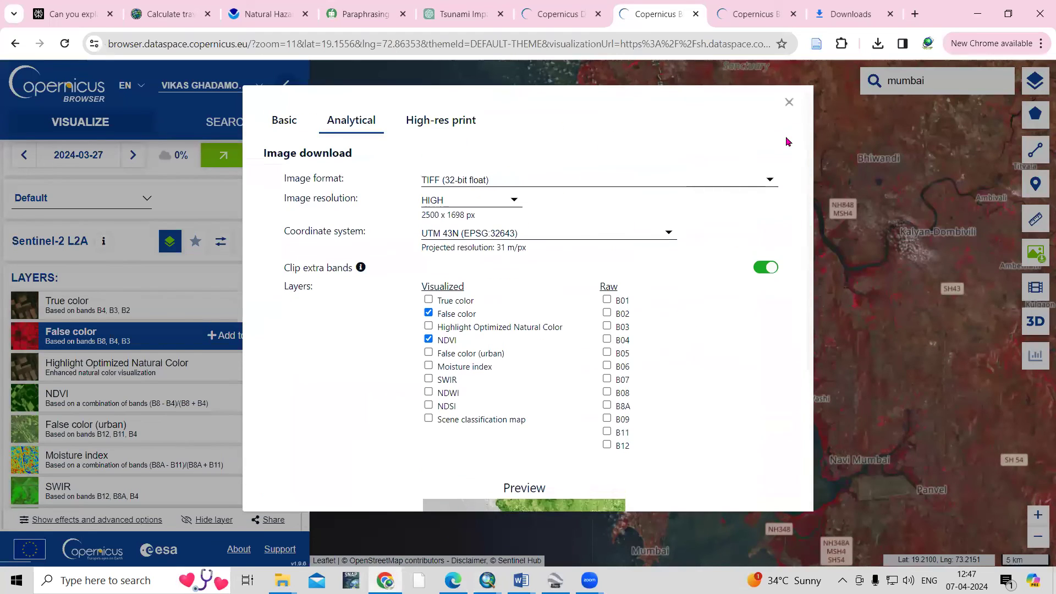
pyautogui.click(789, 103)
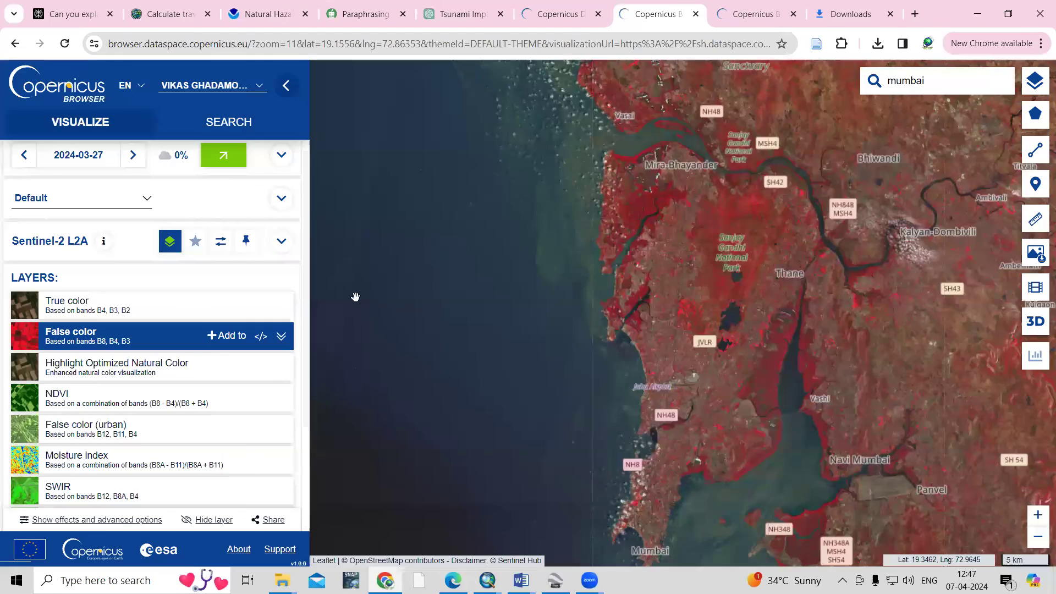